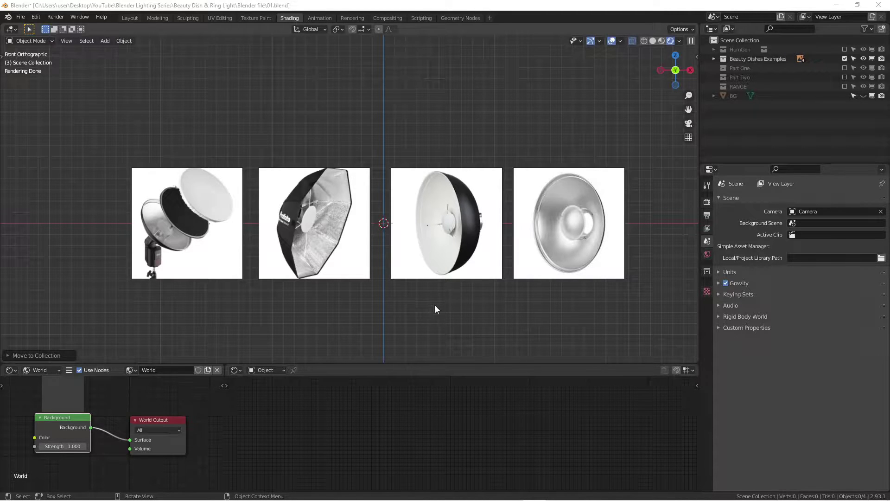
# Examine the four beauty dish reference images, looking closely at the silver, white and octagonal dishes, and return to the front view.
pyautogui.scroll(1, 513, 241)
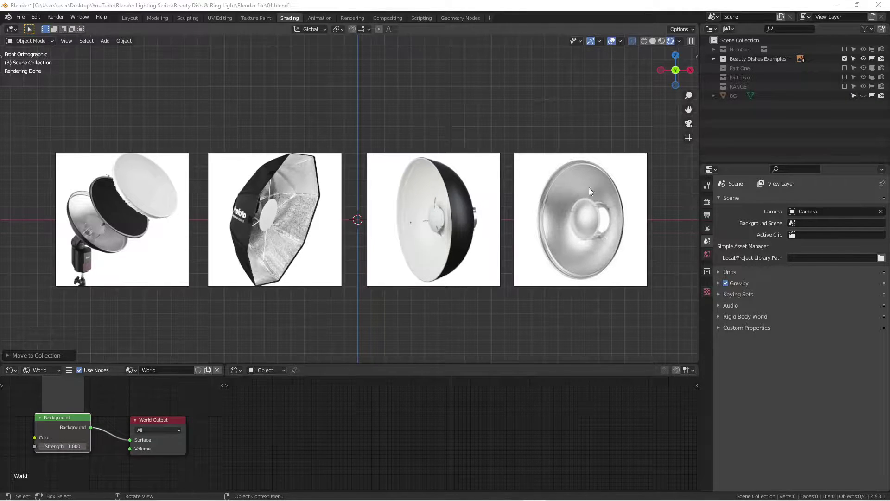
pyautogui.scroll(3, 595, 198)
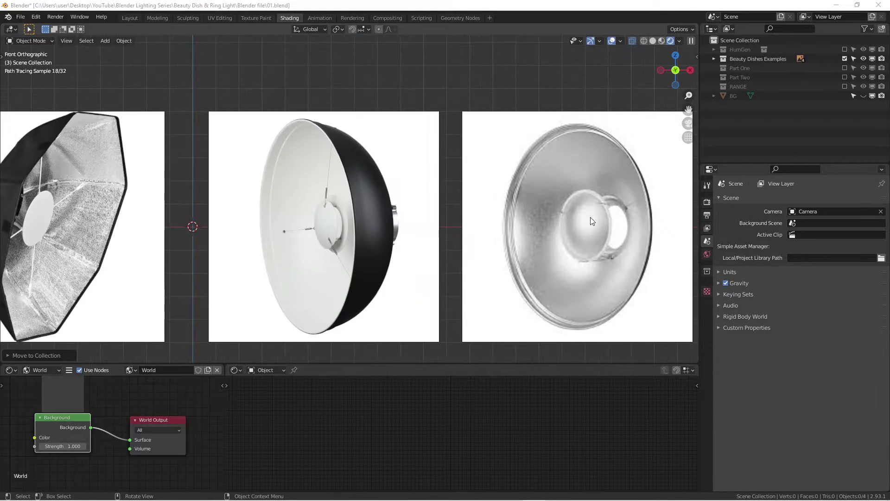
pyautogui.moveTo(591, 218); pyautogui.dragTo(648, 211, button='middle')
pyautogui.scroll(2, 609, 219)
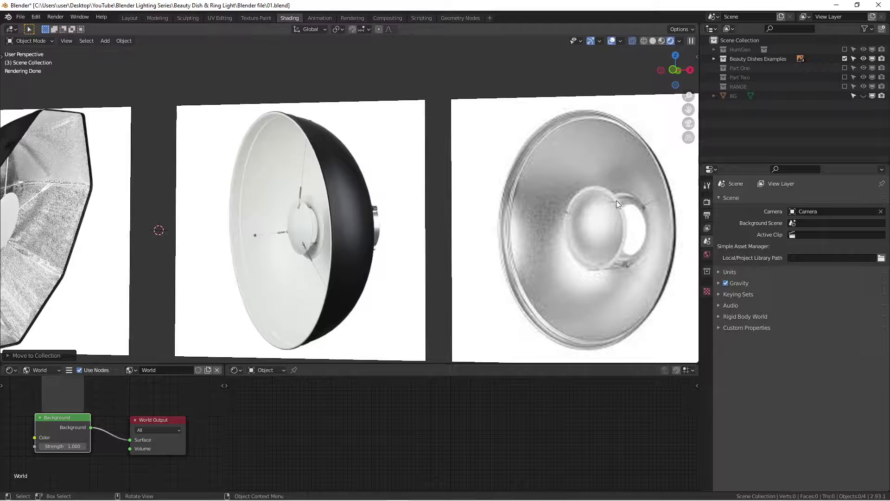
pyautogui.scroll(-2, 598, 194)
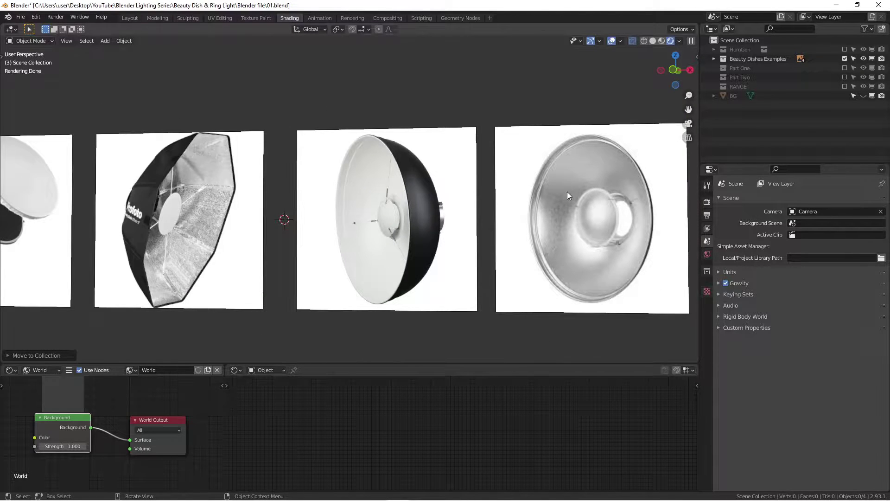
pyautogui.scroll(-1, 564, 191)
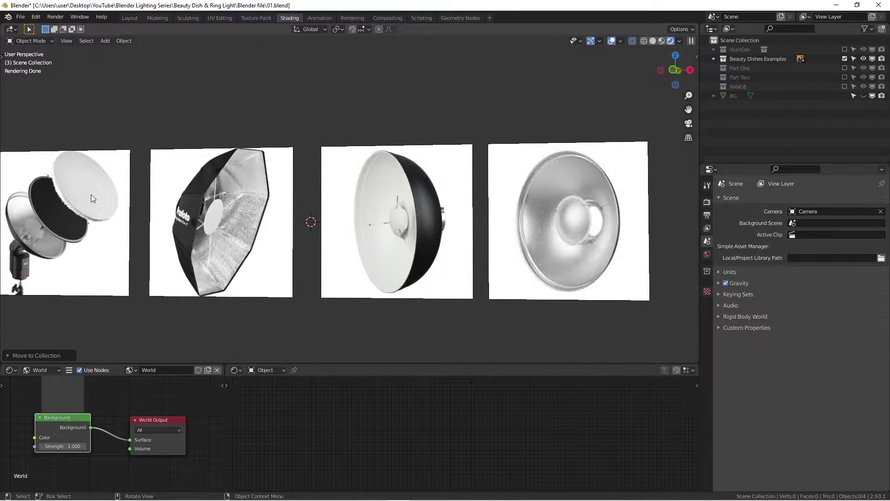
pyautogui.scroll(2, 222, 229)
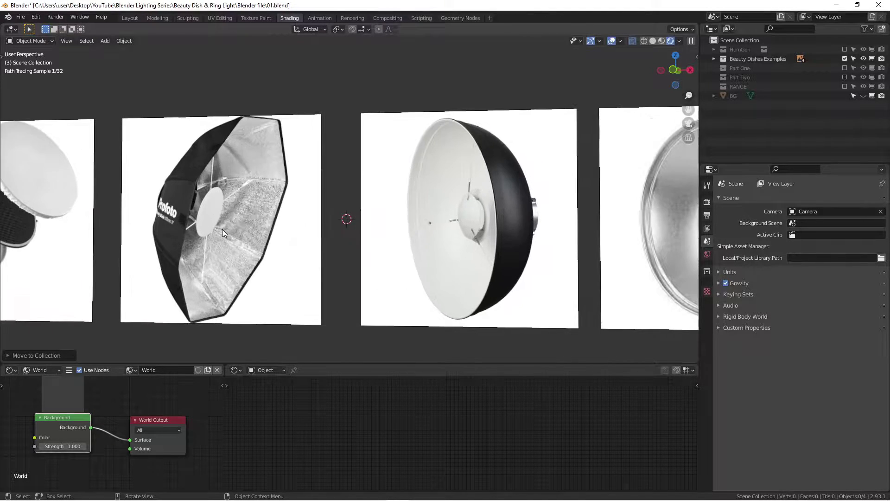
pyautogui.scroll(-2, 223, 220)
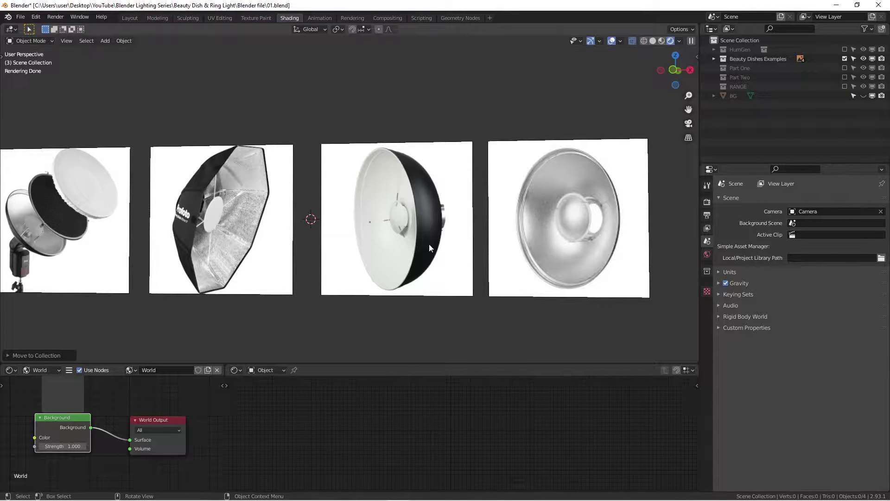
pyautogui.press('KP_1')
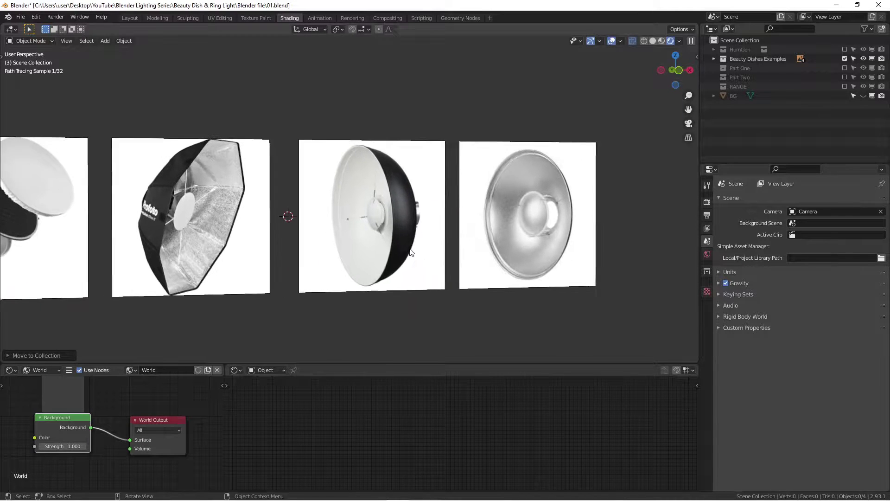
pyautogui.scroll(-3, 391, 244)
pyautogui.keyDown('shift'); pyautogui.moveTo(421, 241); pyautogui.dragTo(434, 251, button='middle'); pyautogui.keyUp('shift')
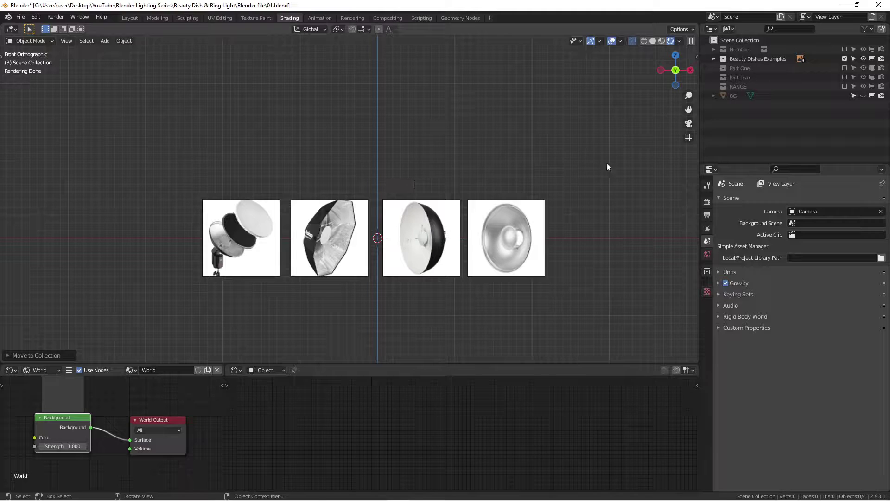
# Show the RANGE collection and compare its beauty dish image with the reflector and softbox images on either side.
pyautogui.click(844, 86)
pyautogui.scroll(1, 357, 165)
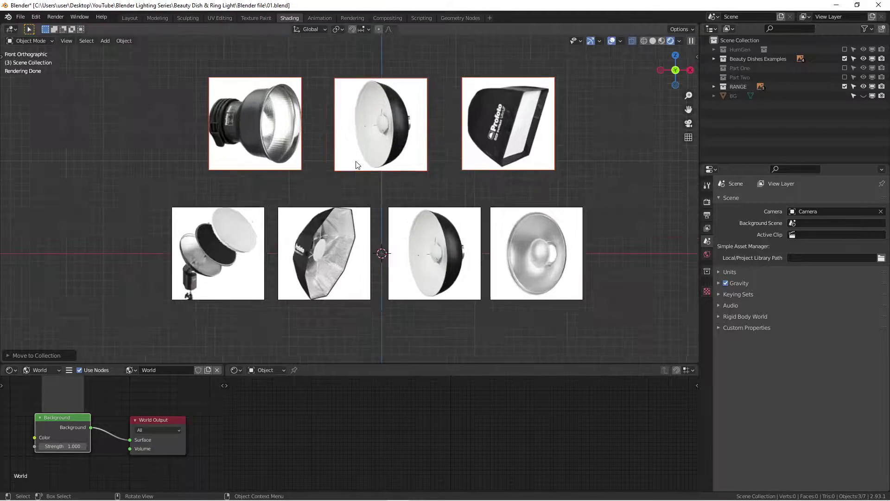
pyautogui.scroll(1, 357, 165)
pyautogui.keyDown('shift'); pyautogui.moveTo(346, 190); pyautogui.dragTo(334, 225, button='middle'); pyautogui.keyUp('shift')
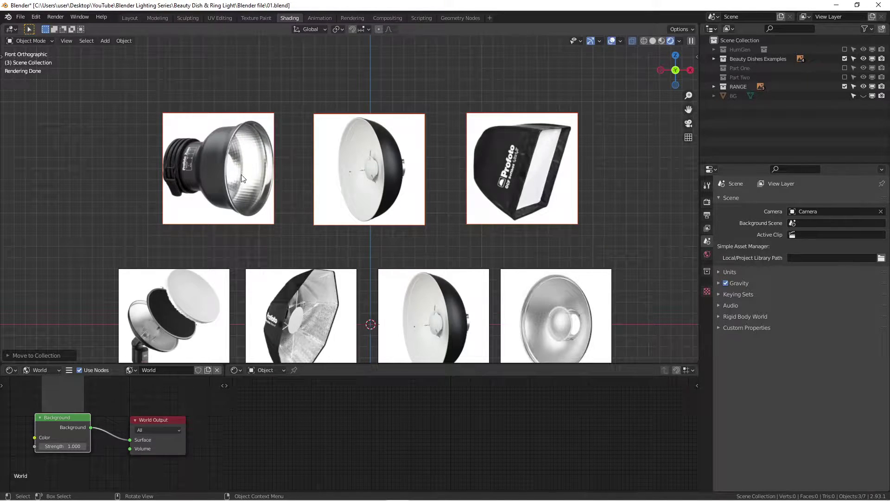
pyautogui.click(414, 165)
pyautogui.scroll(-2, 414, 167)
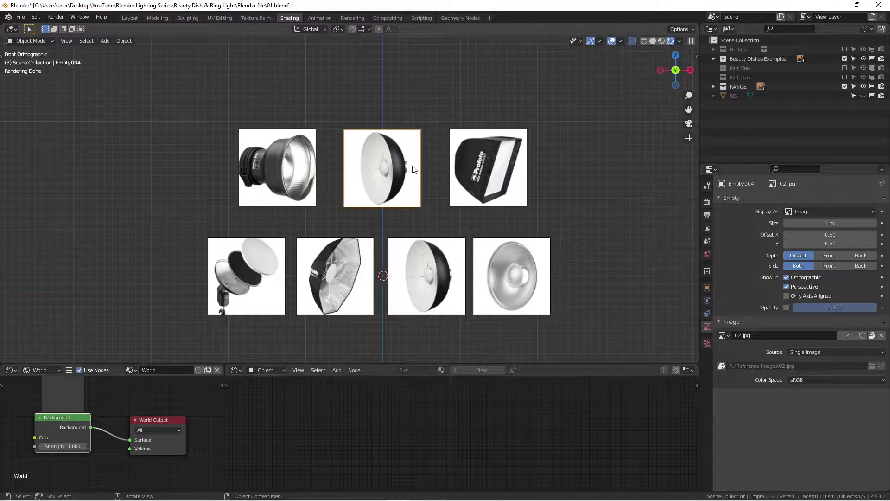
pyautogui.scroll(2, 414, 170)
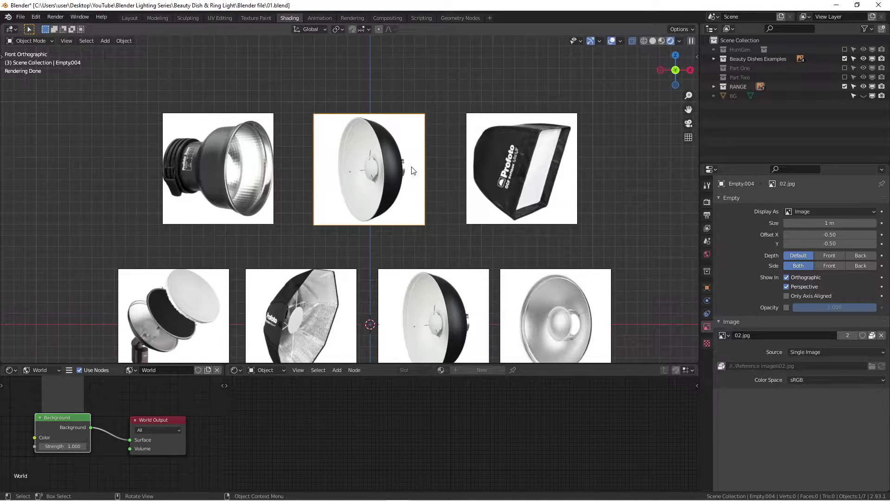
pyautogui.scroll(-1, 410, 167)
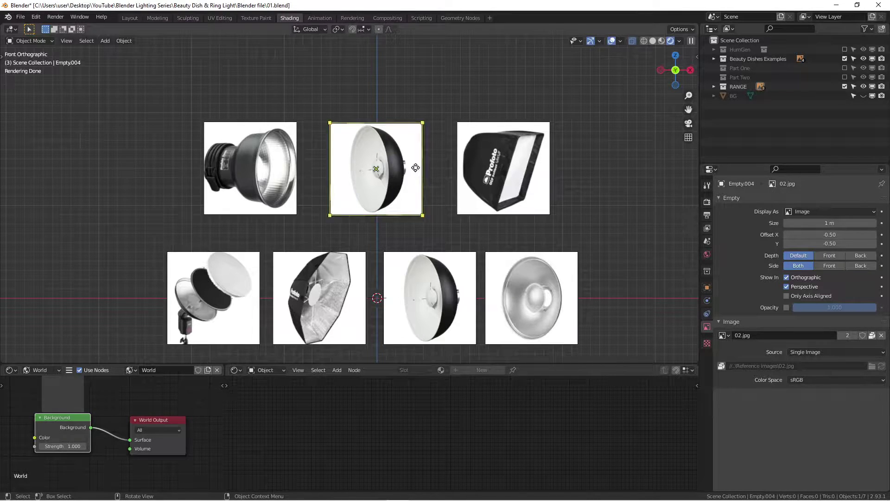
pyautogui.scroll(6, 384, 176)
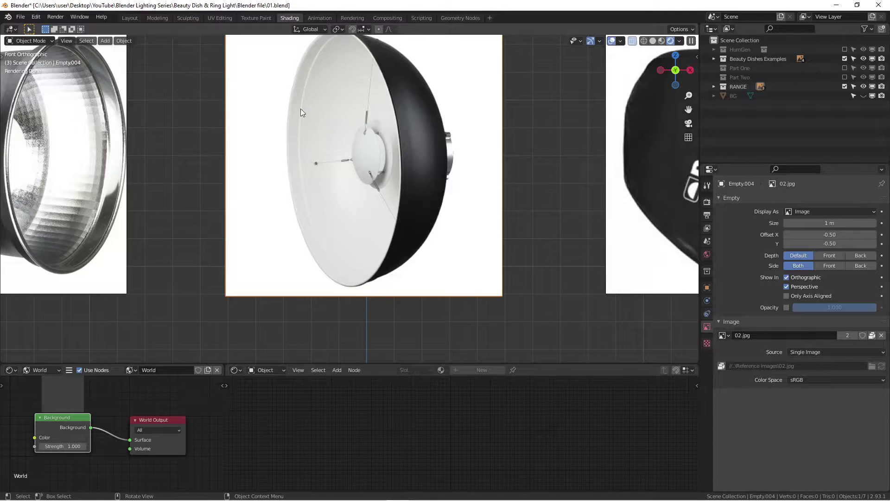
pyautogui.scroll(-2, 353, 252)
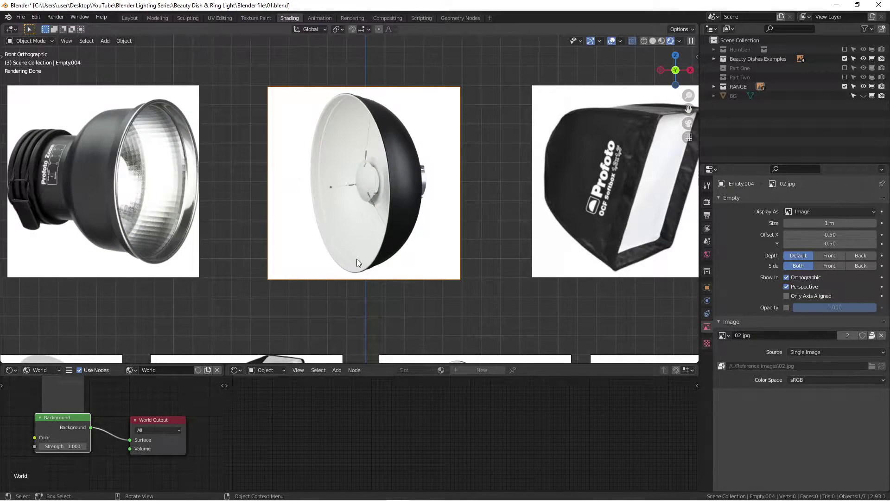
pyautogui.scroll(-1, 386, 231)
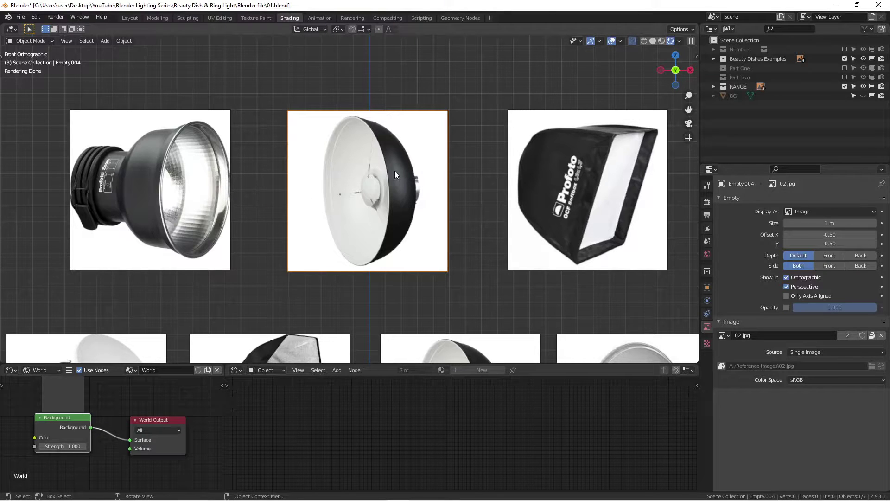
pyautogui.scroll(-3, 392, 170)
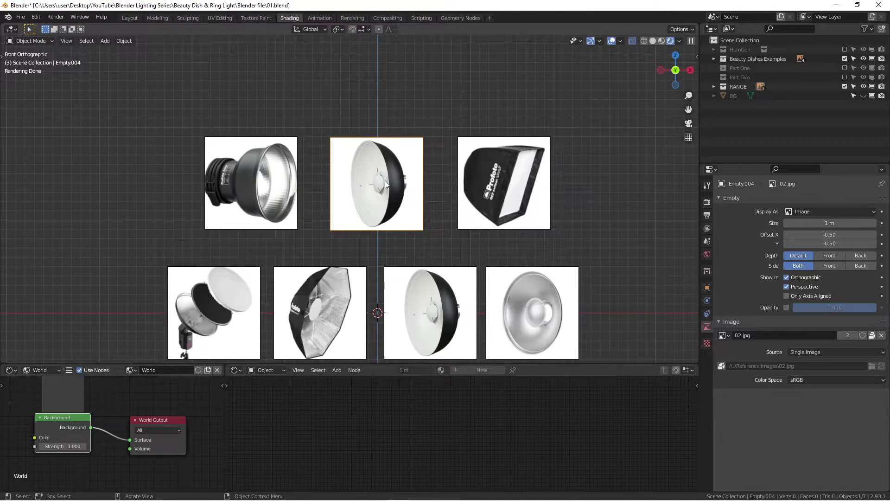
pyautogui.scroll(-2, 385, 181)
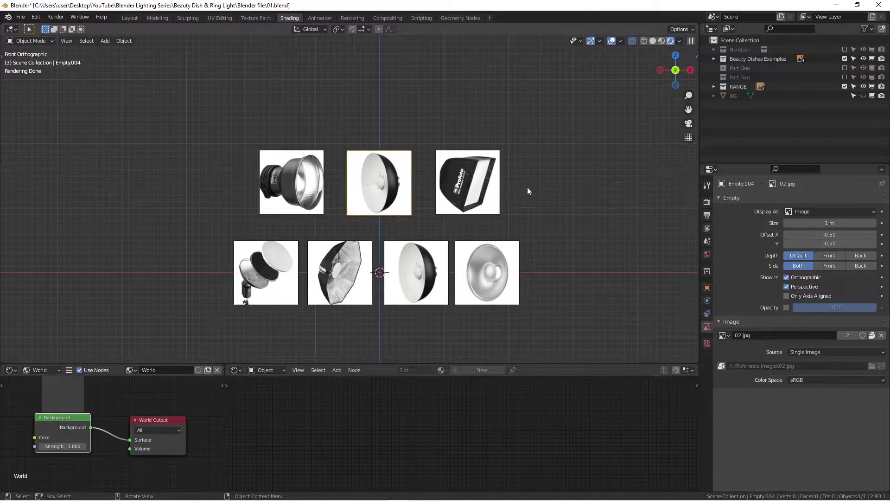
# Exclude the RANGE and Beauty Dishes Examples collections from the view layer.
pyautogui.click(845, 87)
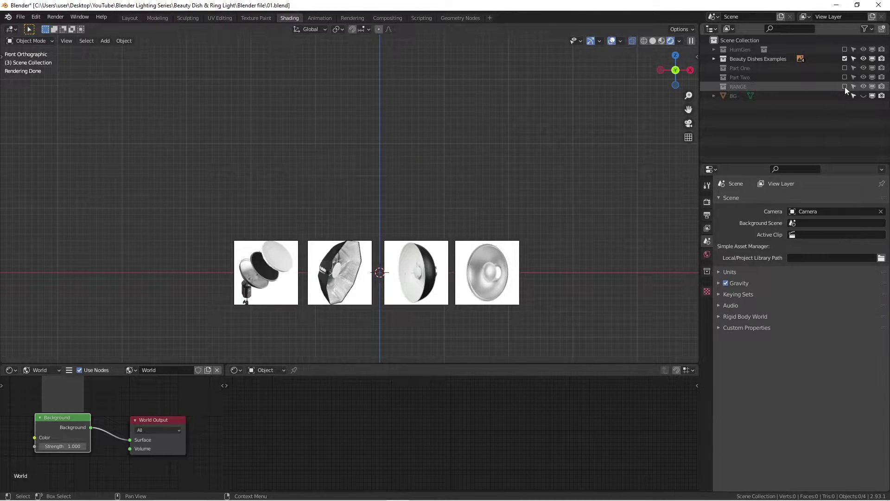
pyautogui.click(845, 58)
pyautogui.scroll(2, 365, 232)
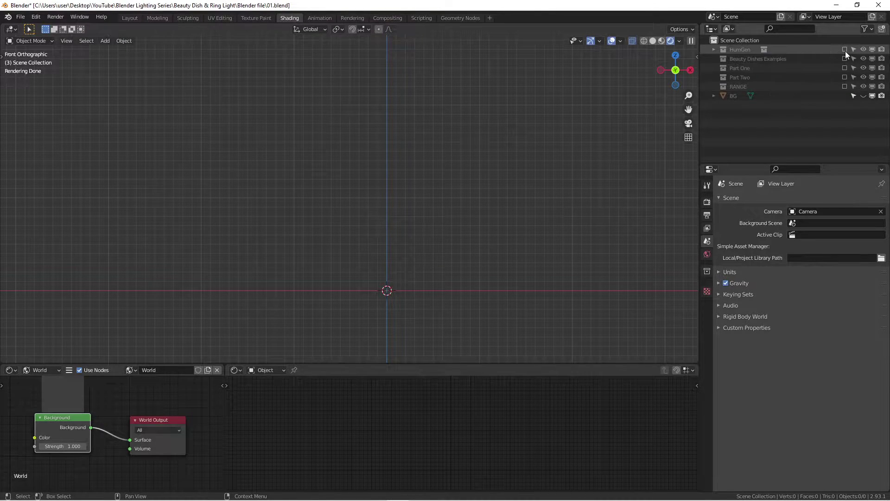
# Show the BG backdrop and the HumGen character collection, keeping the character's armature hidden.
pyautogui.click(862, 95)
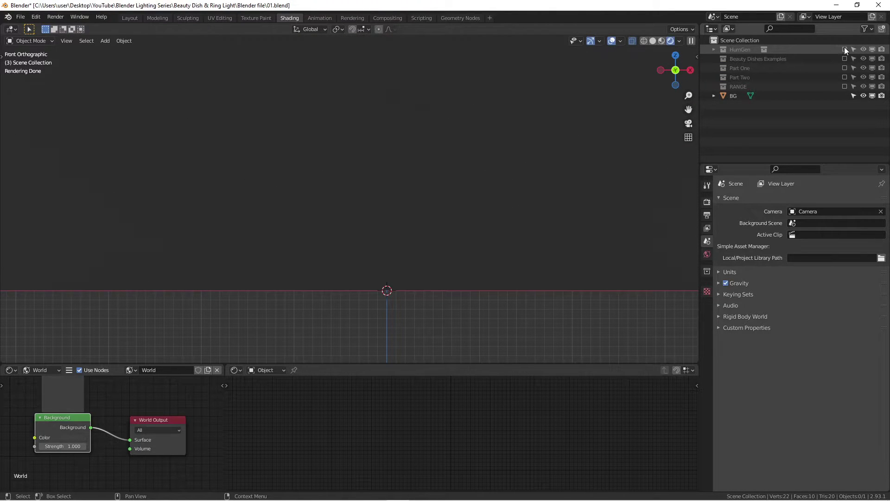
pyautogui.click(845, 49)
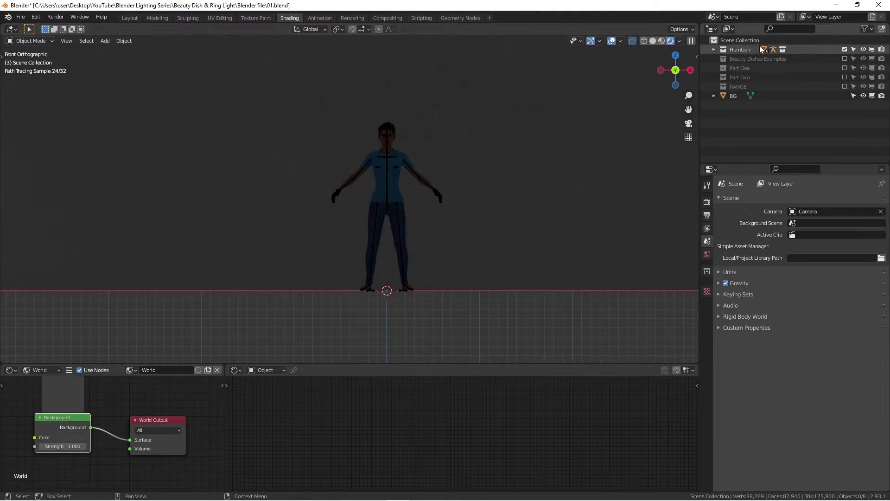
pyautogui.click(714, 49)
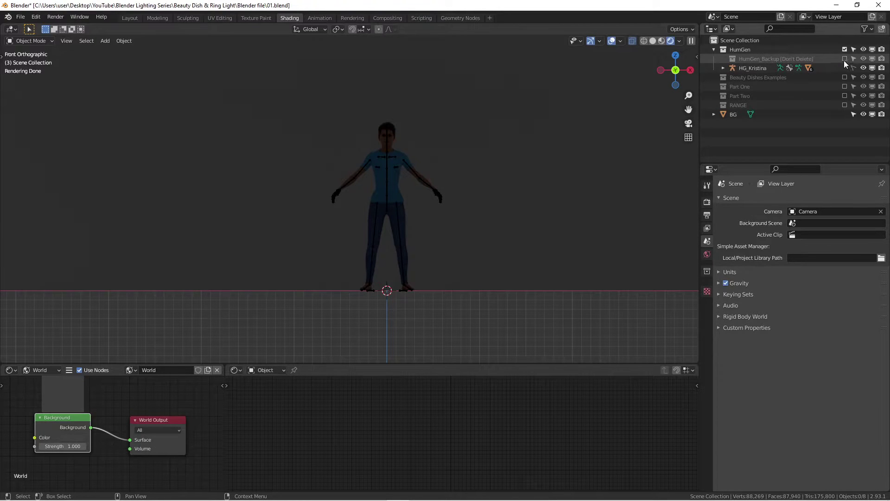
pyautogui.click(863, 68)
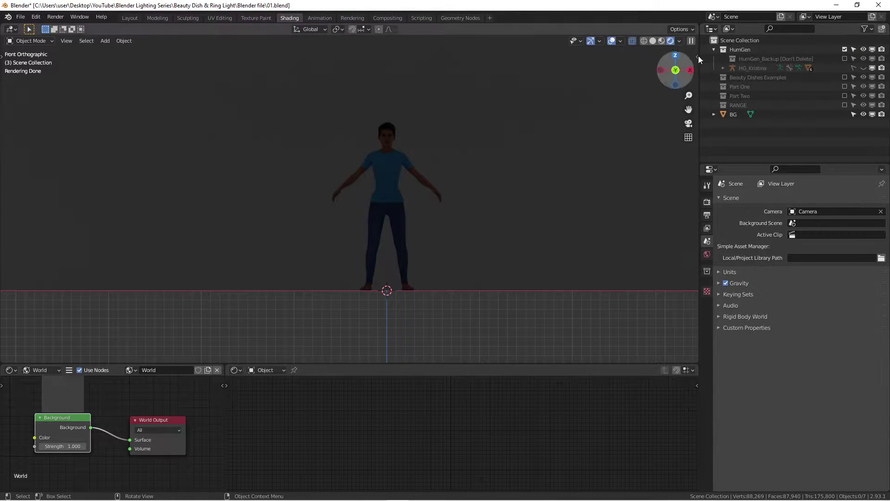
# Enable the Part One collection and view its disc light and the lit character from the side.
pyautogui.click(844, 86)
pyautogui.moveTo(468, 156)
pyautogui.mouseDown(button='middle')
pyautogui.moveTo(354, 168)
pyautogui.moveTo(389, 132)
pyautogui.moveTo(404, 148)
pyautogui.moveTo(398, 133)
pyautogui.mouseUp(button='middle')
pyautogui.scroll(5, 398, 130)
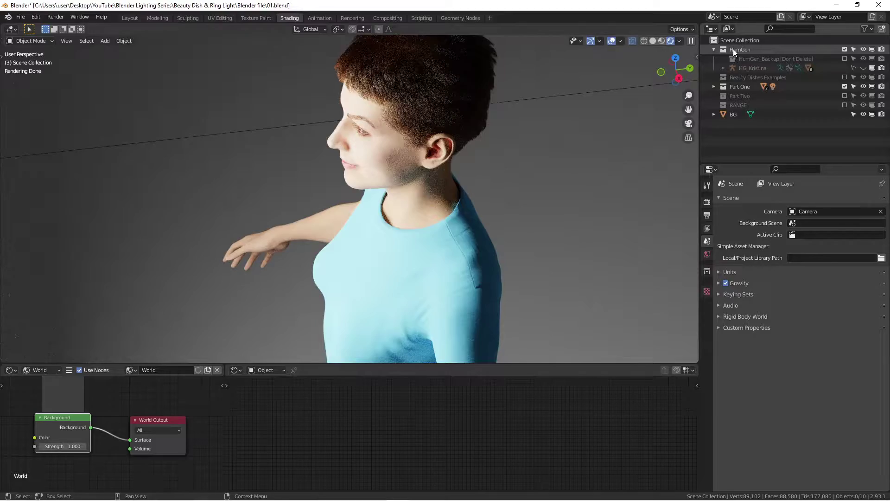
pyautogui.scroll(-5, 400, 153)
pyautogui.moveTo(401, 153)
pyautogui.mouseDown(button='middle')
pyautogui.moveTo(421, 123)
pyautogui.moveTo(386, 125)
pyautogui.moveTo(416, 105)
pyautogui.moveTo(386, 171)
pyautogui.moveTo(327, 172)
pyautogui.mouseUp(button='middle')
pyautogui.scroll(2, 163, 167)
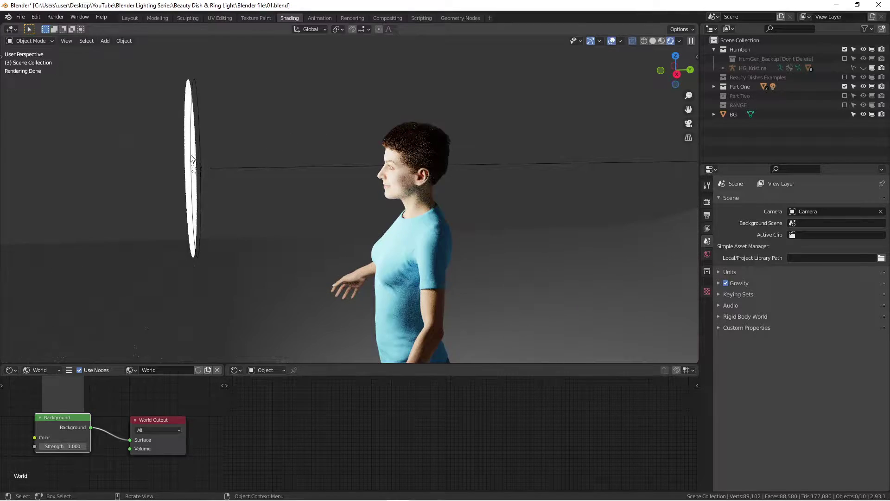
# Expand the Part One collection, select the Beauty Dish object, and hide the Area - Beauty Dish light and Ring light.
pyautogui.click(185, 155)
pyautogui.moveTo(184, 155)
pyautogui.mouseDown(button='middle')
pyautogui.moveTo(158, 134)
pyautogui.moveTo(172, 111)
pyautogui.mouseUp(button='middle')
pyautogui.click(714, 88)
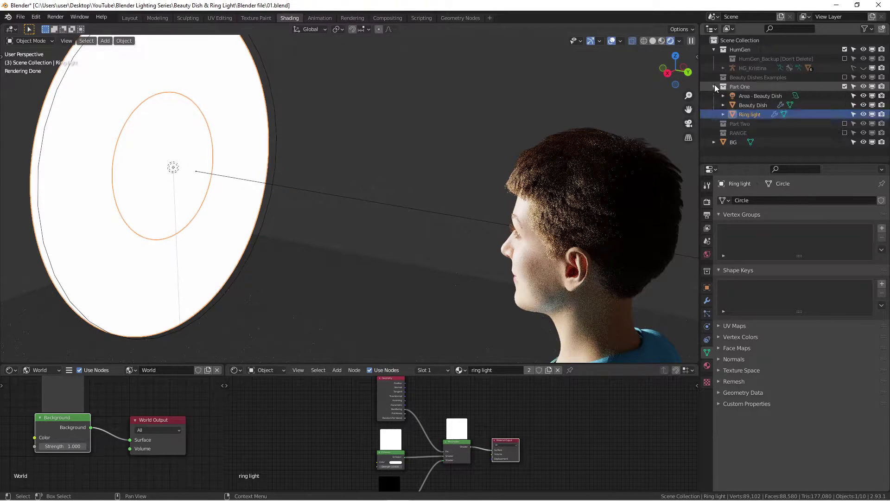
pyautogui.click(757, 94)
pyautogui.click(755, 106)
pyautogui.click(862, 95)
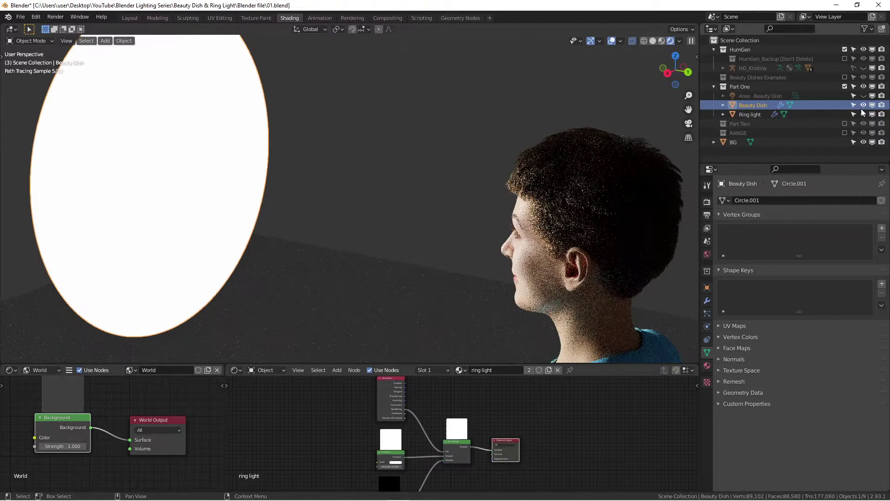
pyautogui.click(863, 114)
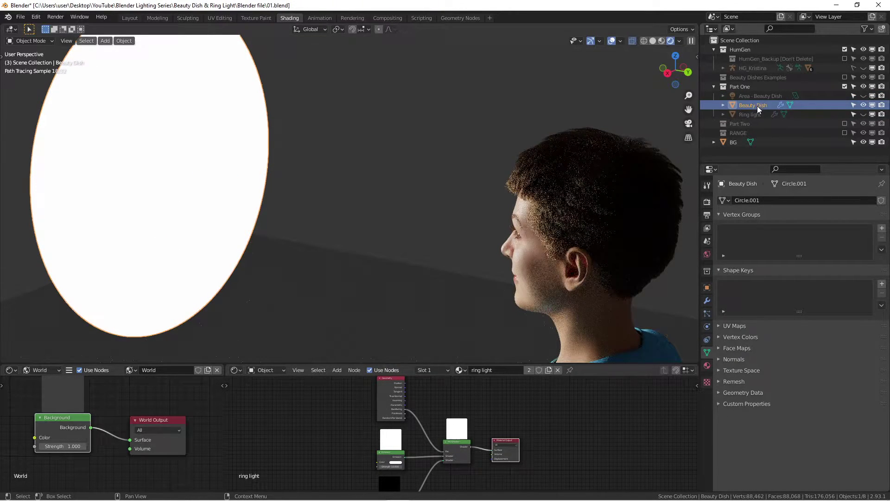
# Switch the viewport to solid shading and inspect the Beauty Dish's circle mesh in Edit Mode, returning to Object Mode.
pyautogui.moveTo(278, 162); pyautogui.dragTo(201, 127, button='middle')
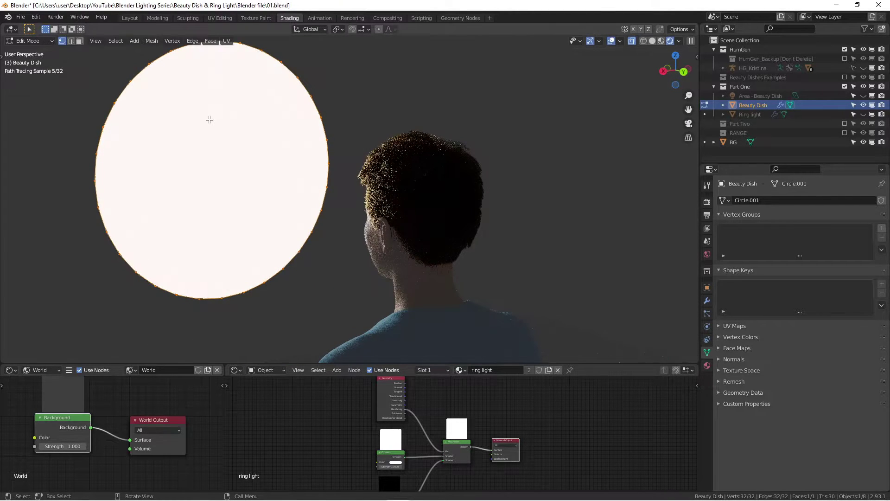
pyautogui.click(652, 41)
pyautogui.press('Tab')
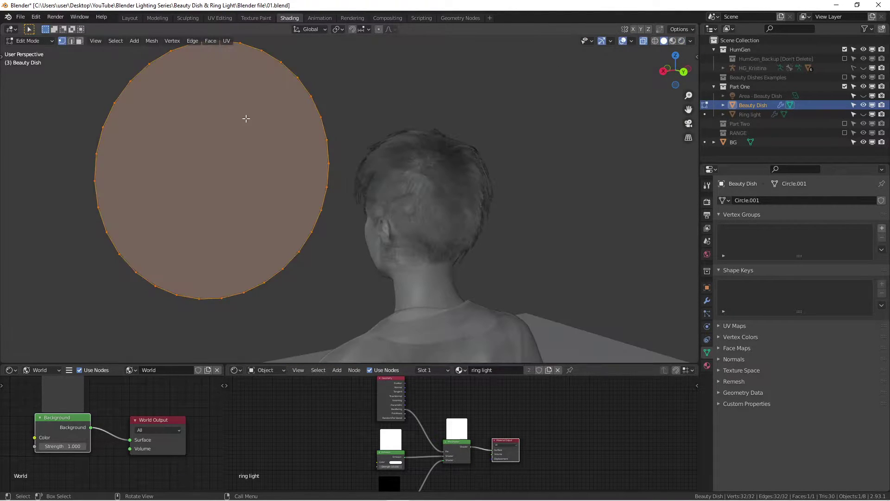
pyautogui.moveTo(246, 119); pyautogui.dragTo(462, 49, button='middle')
pyautogui.press('Tab')
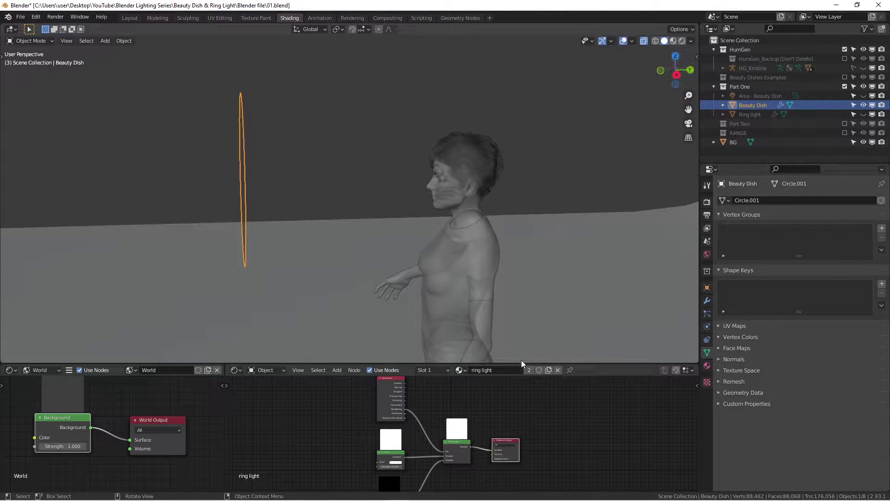
# Enlarge the shader editor area to inspect the Beauty Dish's ring light material nodes.
pyautogui.moveTo(521, 364); pyautogui.dragTo(510, 175)
pyautogui.scroll(3, 455, 301)
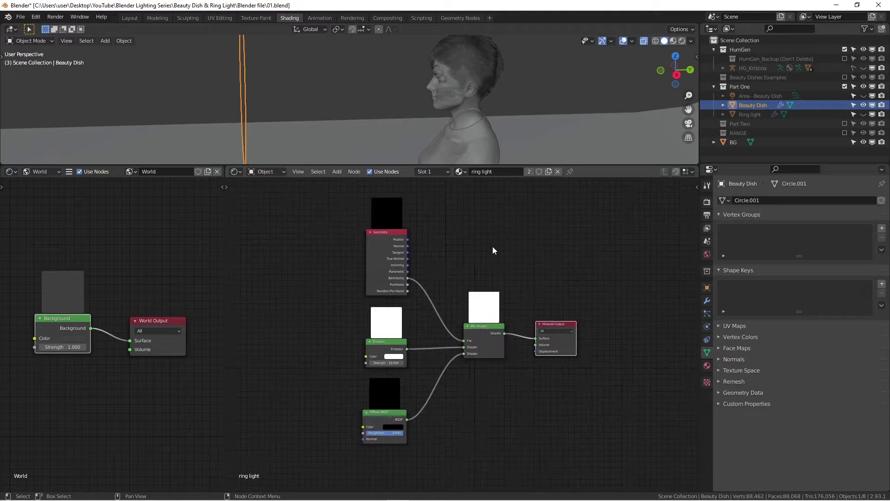
pyautogui.scroll(2, 493, 253)
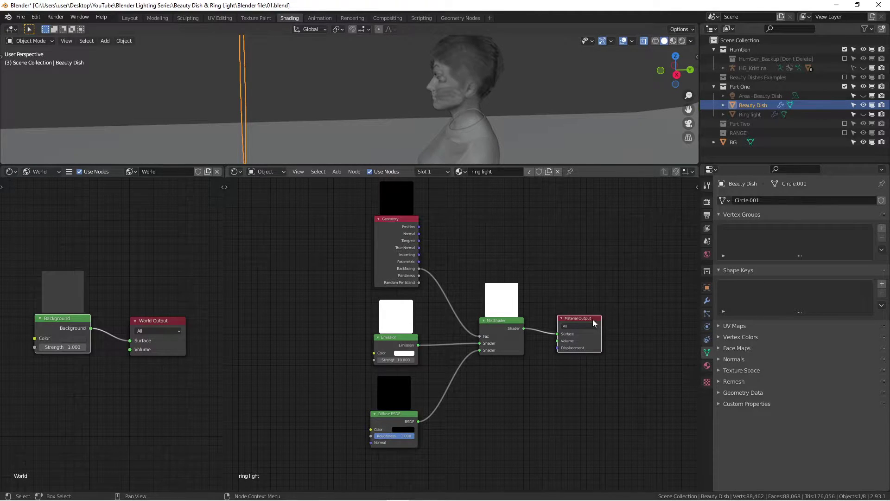
# Move the Material Output node closer to the Mix Shader and examine the ring light material's node setup in a maximized shader editor.
pyautogui.moveTo(588, 318); pyautogui.dragTo(578, 321)
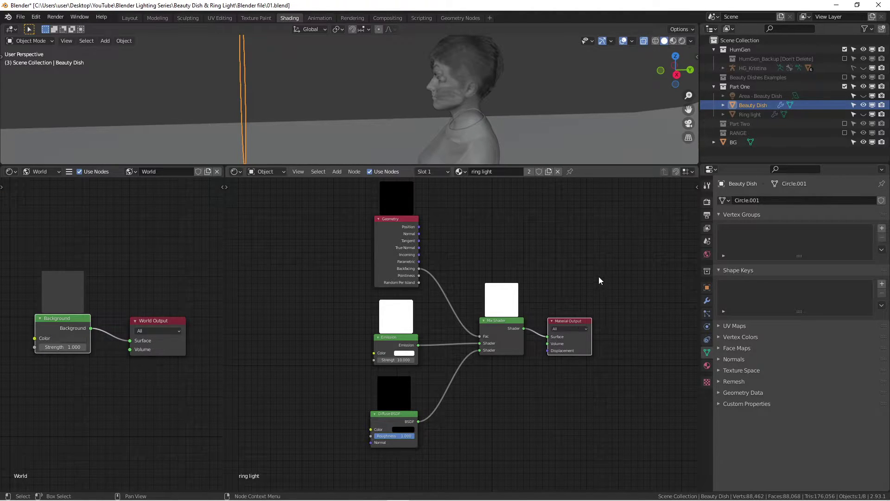
pyautogui.scroll(2, 344, 377)
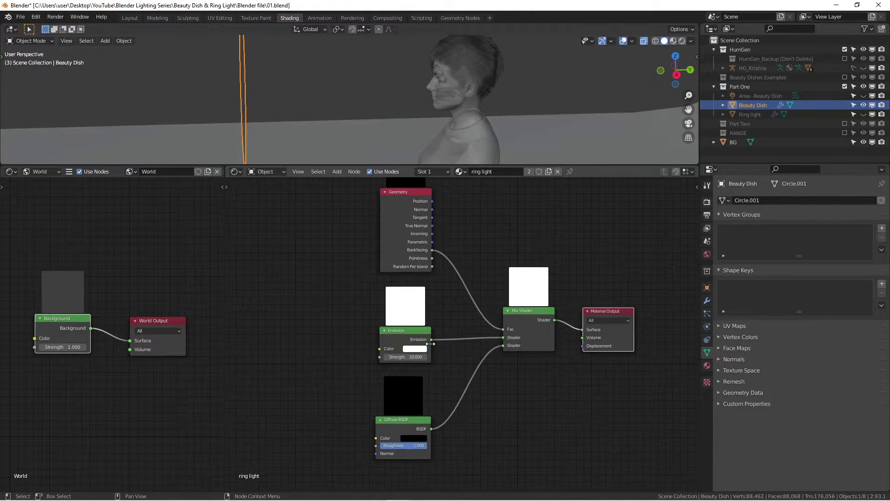
pyautogui.moveTo(431, 343); pyautogui.dragTo(441, 352, button='middle')
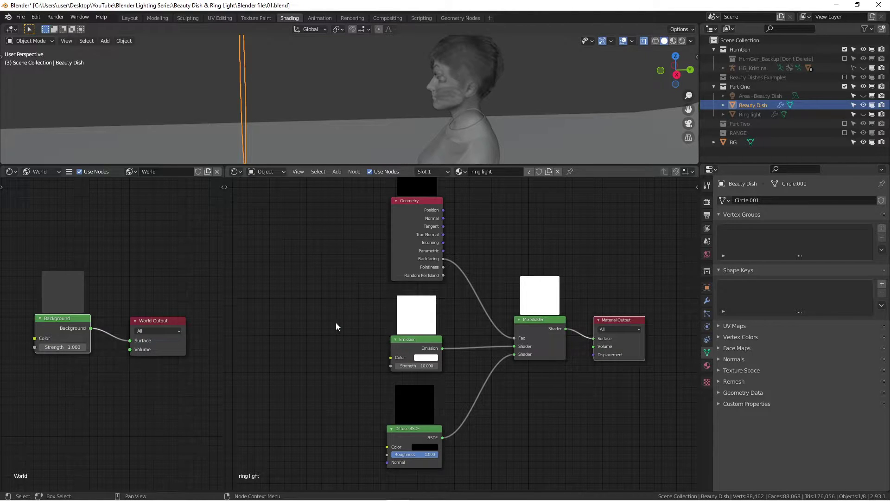
pyautogui.hotkey('ctrl', 'space')
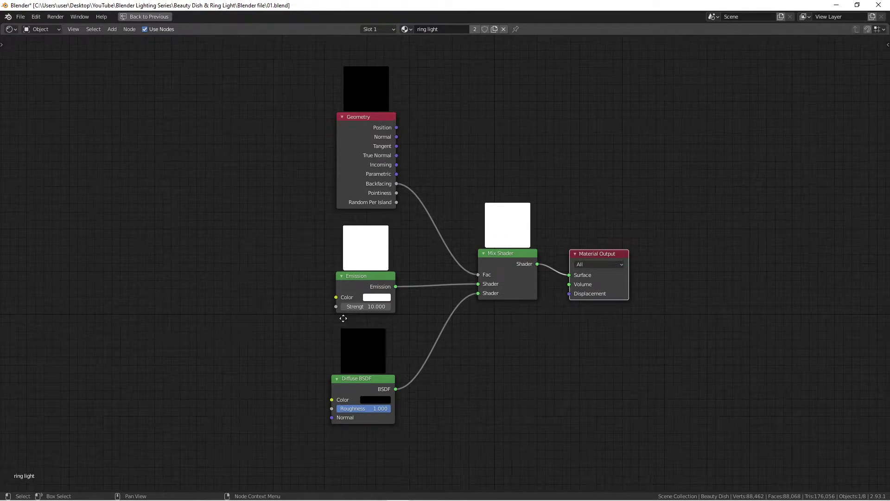
pyautogui.moveTo(345, 317); pyautogui.dragTo(389, 324, button='middle')
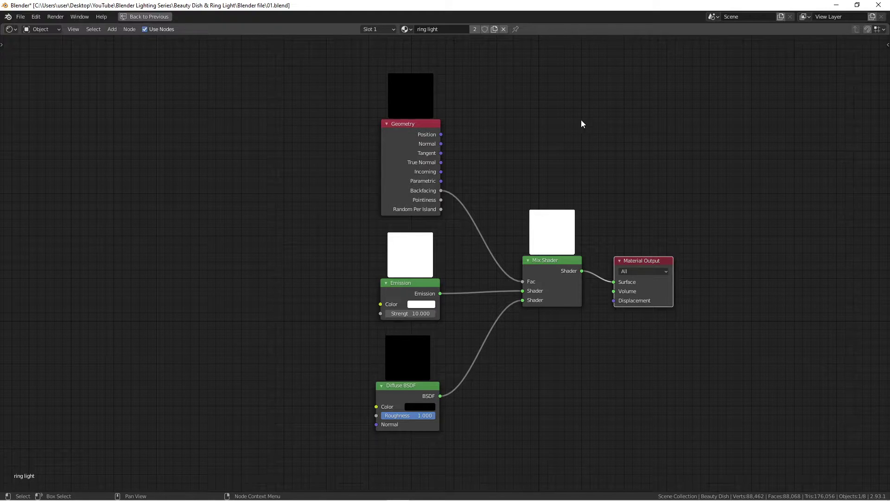
pyautogui.hotkey('ctrl', 'space')
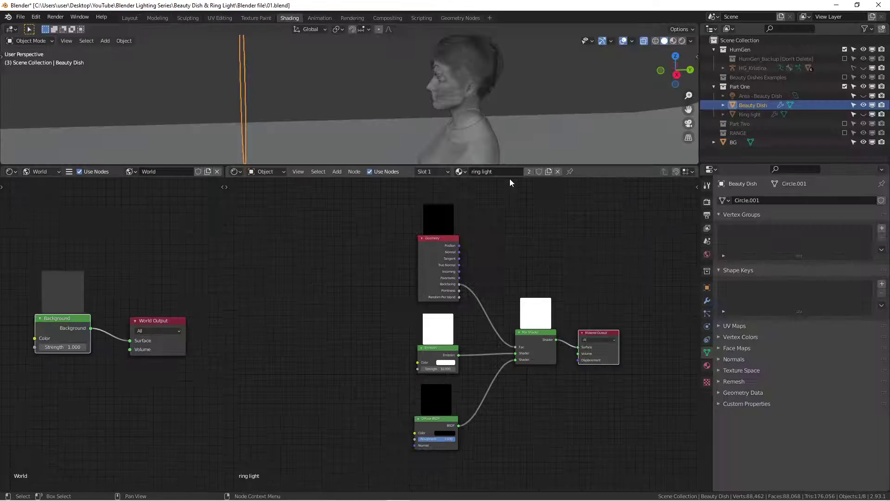
# Switch the viewport to rendered shading, enlarge it, and view the emitting and black sides of the Beauty Dish disc.
pyautogui.moveTo(288, 118); pyautogui.dragTo(249, 120, button='middle')
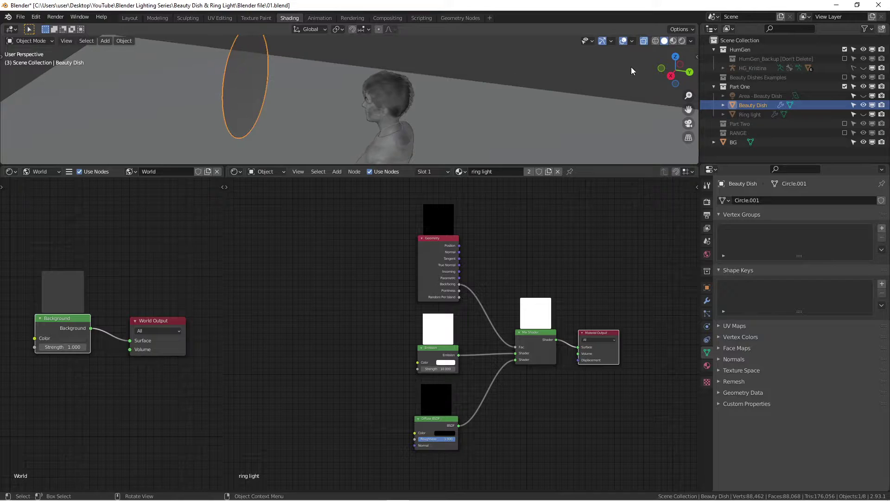
pyautogui.click(681, 41)
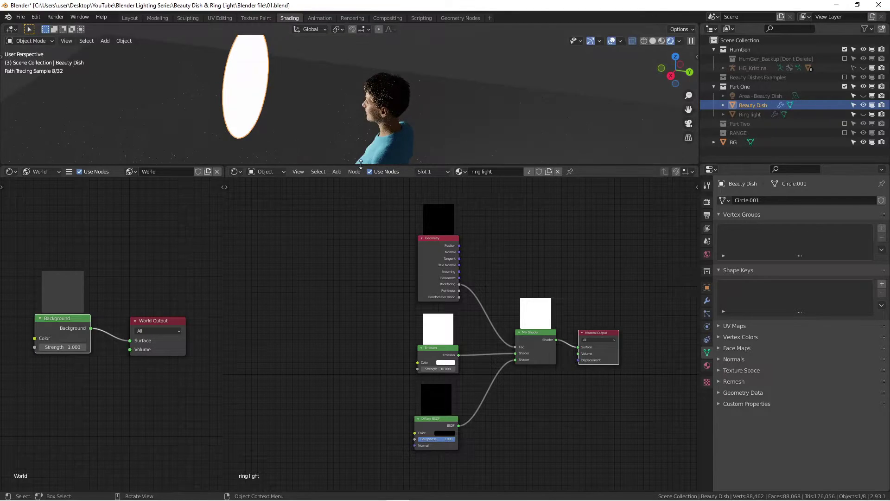
pyautogui.moveTo(361, 164); pyautogui.dragTo(367, 354)
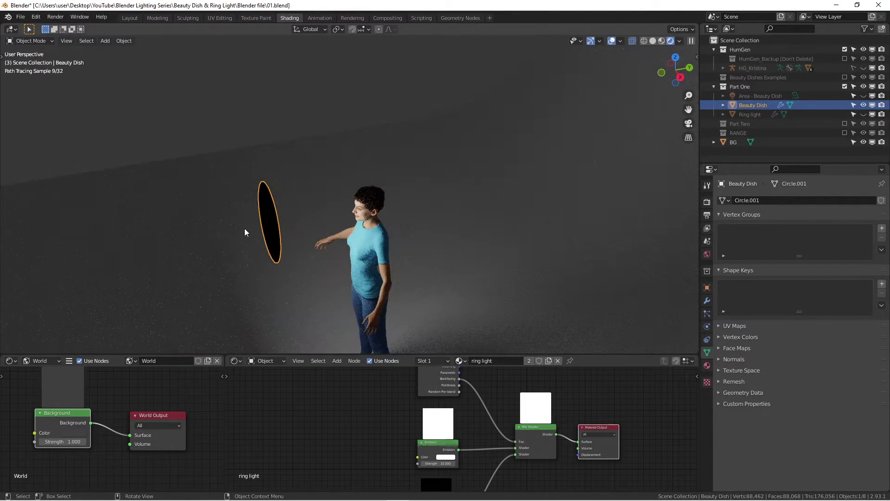
pyautogui.moveTo(313, 225); pyautogui.dragTo(246, 175, button='middle')
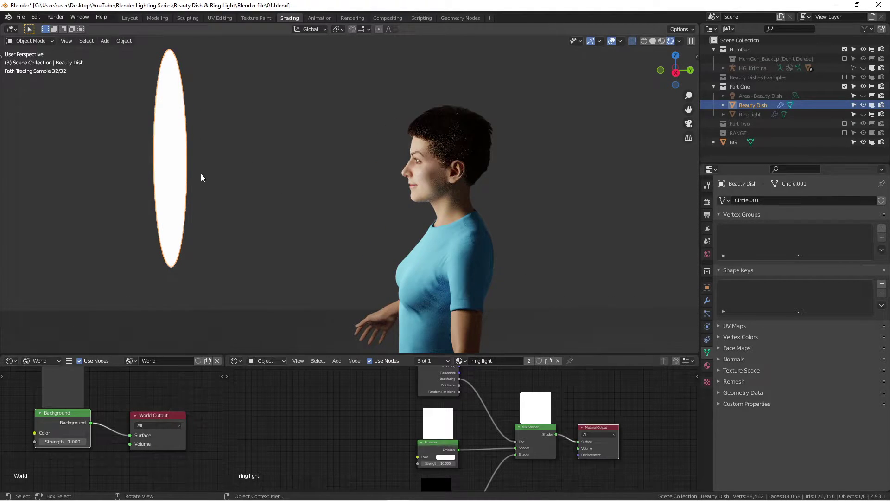
pyautogui.scroll(-2, 202, 173)
pyautogui.scroll(-2, 233, 165)
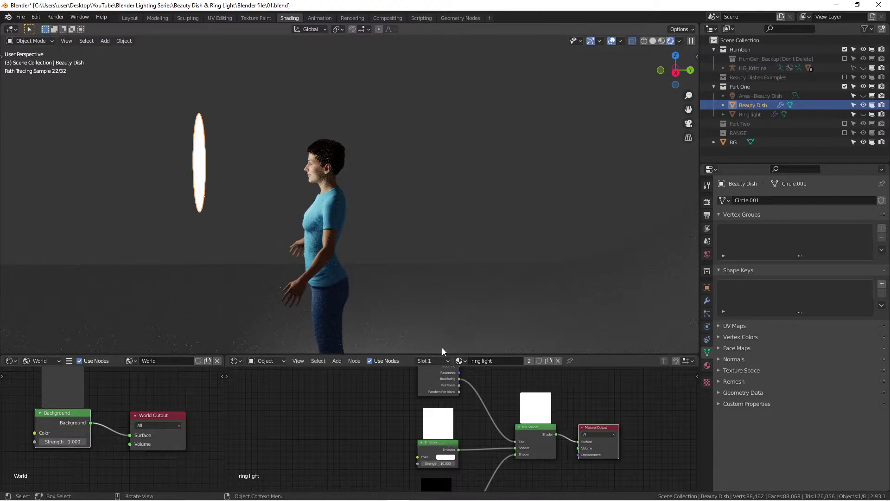
# Hide the Beauty Dish mesh and show the Area - Beauty Dish light in its place.
pyautogui.click(751, 96)
pyautogui.click(863, 106)
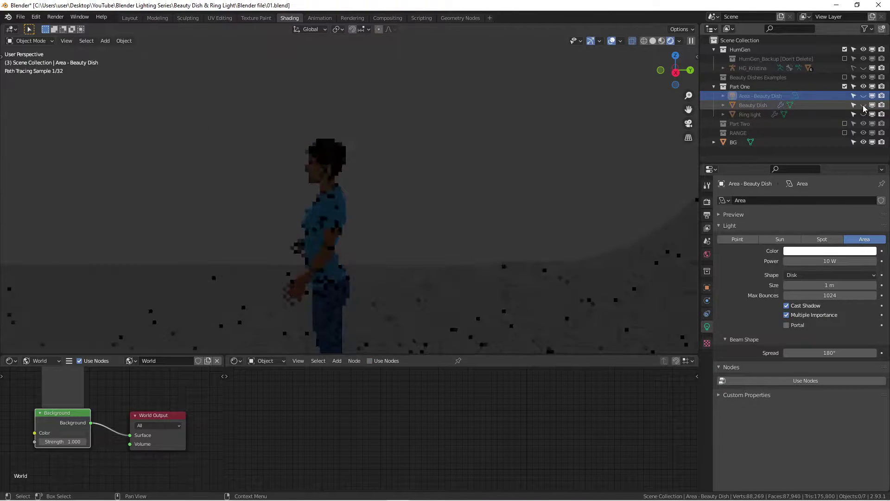
pyautogui.click(863, 97)
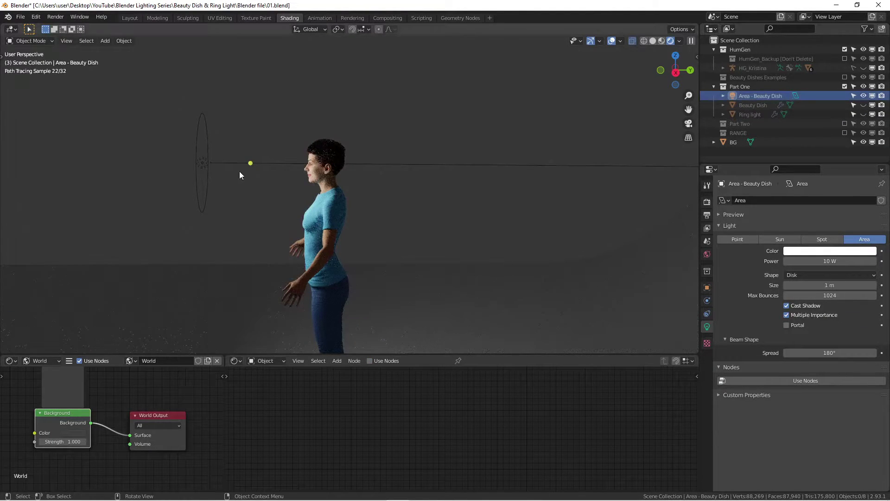
pyautogui.moveTo(235, 170); pyautogui.dragTo(288, 165, button='middle')
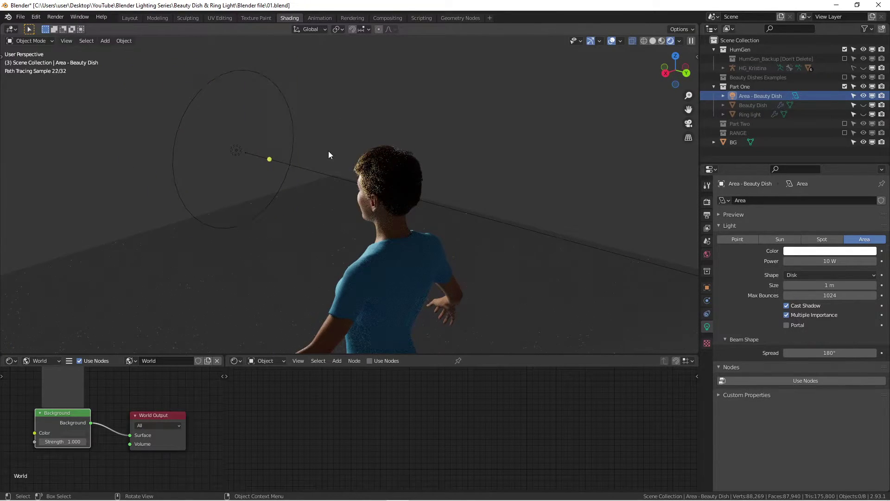
# Compare the character from the front with the Area - Beauty Dish light hidden and shown.
pyautogui.press('h')
pyautogui.scroll(-1, 301, 146)
pyautogui.moveTo(279, 138); pyautogui.dragTo(340, 144, button='middle')
pyautogui.press('KP_1')
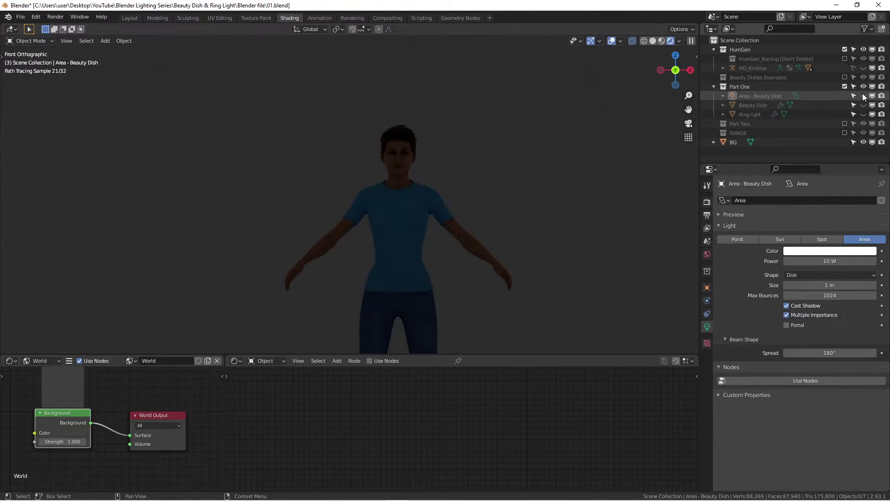
pyautogui.click(863, 95)
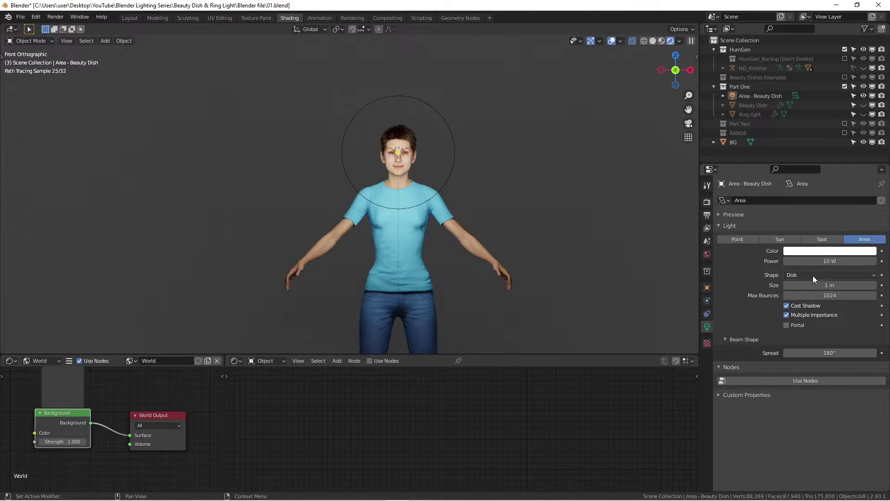
pyautogui.click(518, 173)
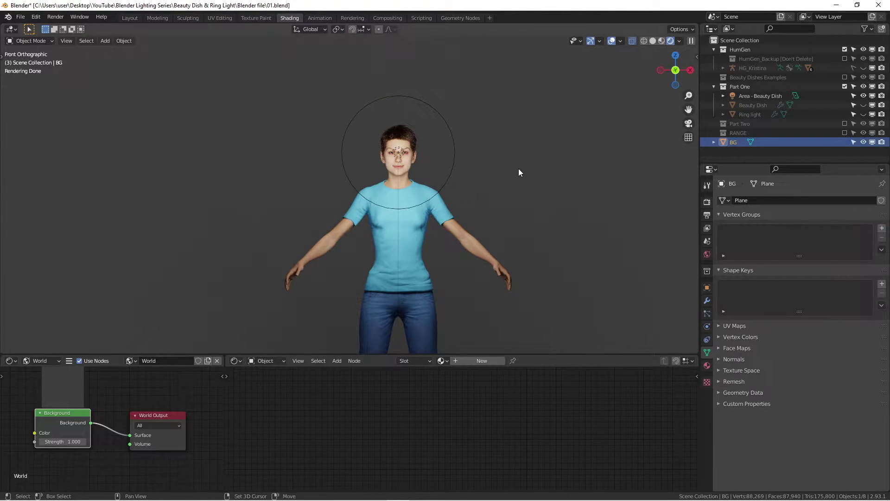
pyautogui.hotkey('shift', 'a')
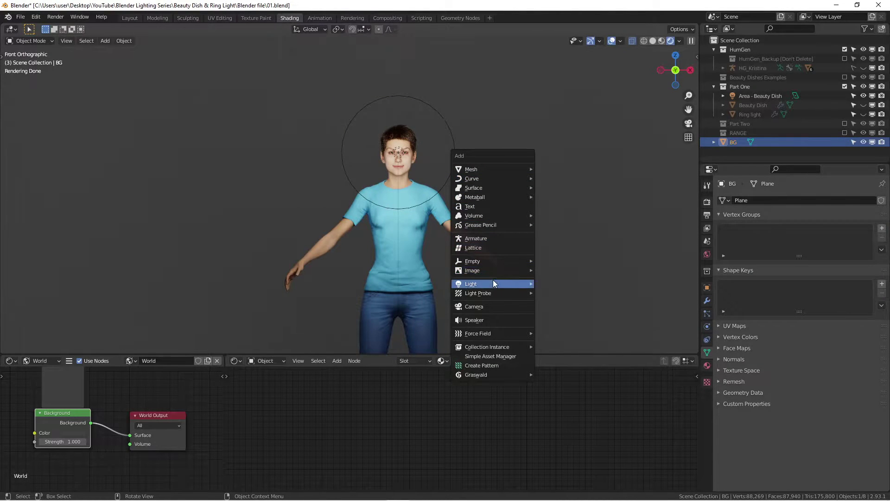
pyautogui.moveTo(494, 283)
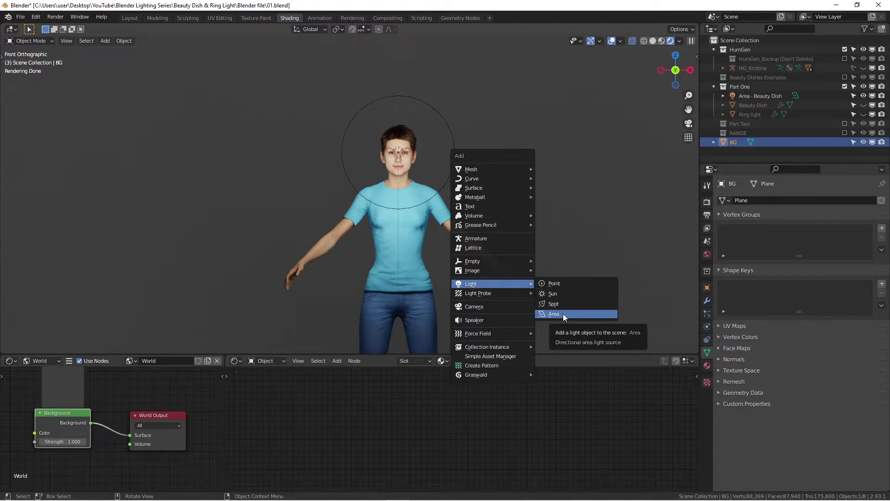
# Select the Area - Beauty Dish light, try the Square shape, and return its shape to Disk.
pyautogui.click(397, 154)
pyautogui.click(802, 274)
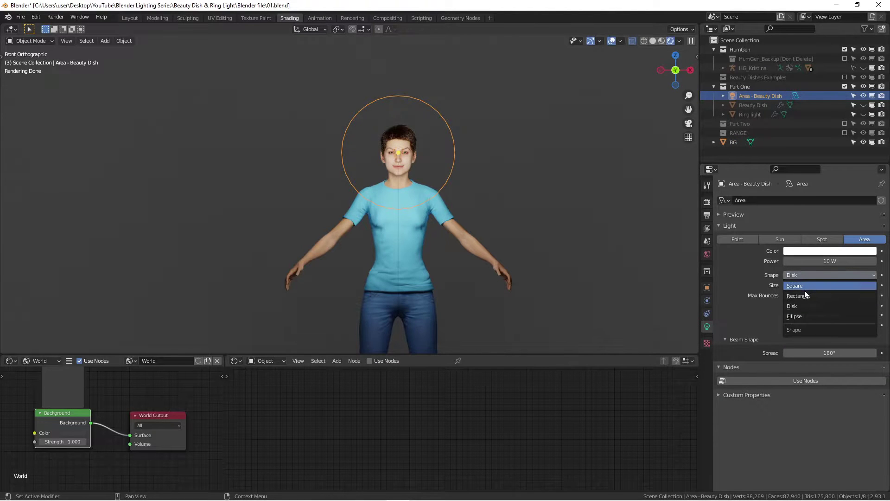
pyautogui.click(805, 290)
pyautogui.click(815, 274)
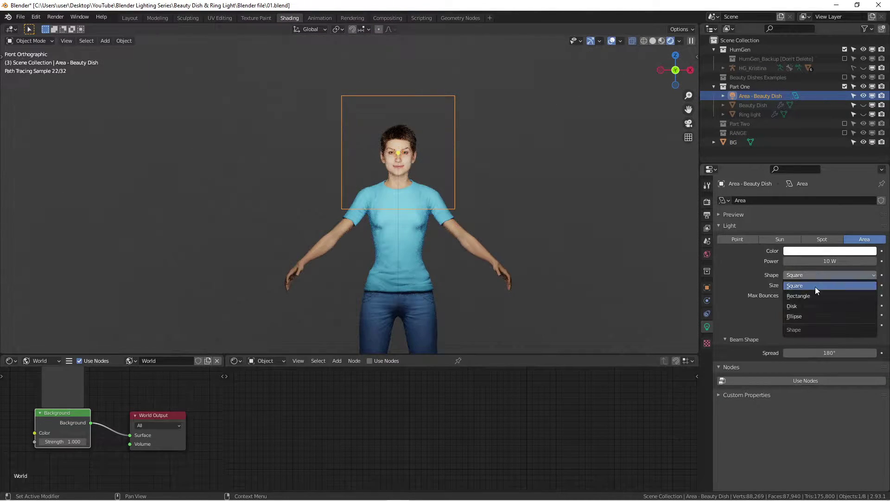
pyautogui.click(817, 306)
# Examine the disk area light's placement and direction relative to the character's face from the side and front.
pyautogui.moveTo(320, 186); pyautogui.dragTo(280, 148, button='middle')
pyautogui.press('KP_3')
pyautogui.press('KP_1')
pyautogui.press('KP_3')
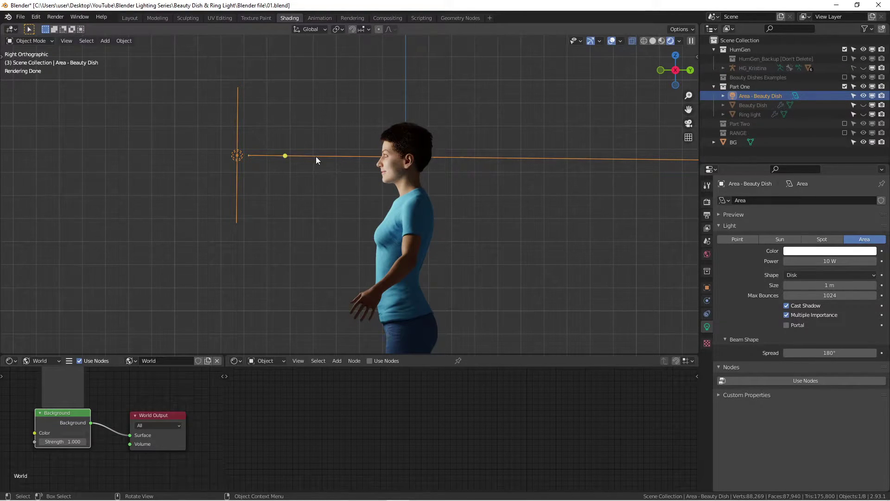
pyautogui.moveTo(310, 155); pyautogui.dragTo(399, 160, button='middle')
# Examine the area light's effect on the character's face up close, from the front and from a slight angle.
pyautogui.scroll(6, 439, 136)
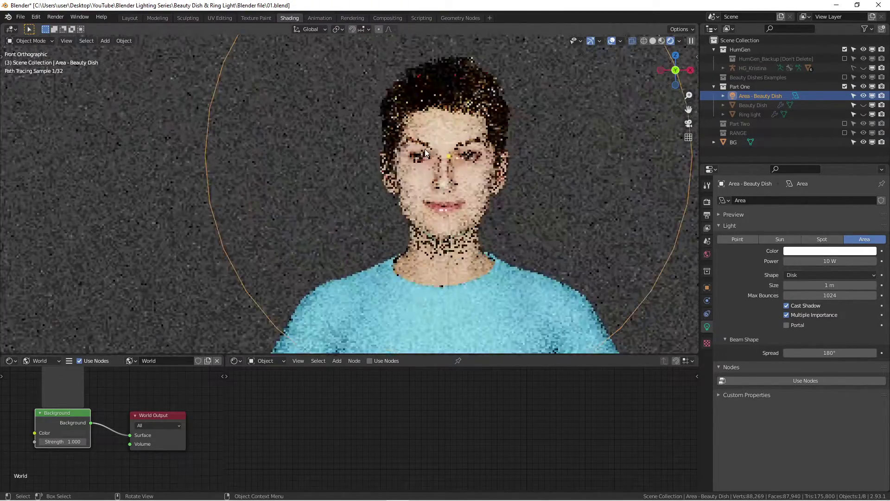
pyautogui.scroll(2, 459, 165)
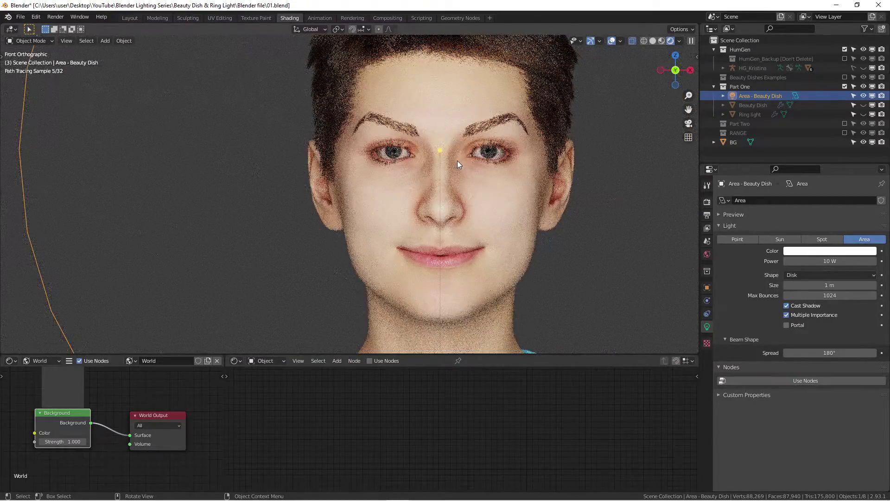
pyautogui.scroll(-6, 456, 161)
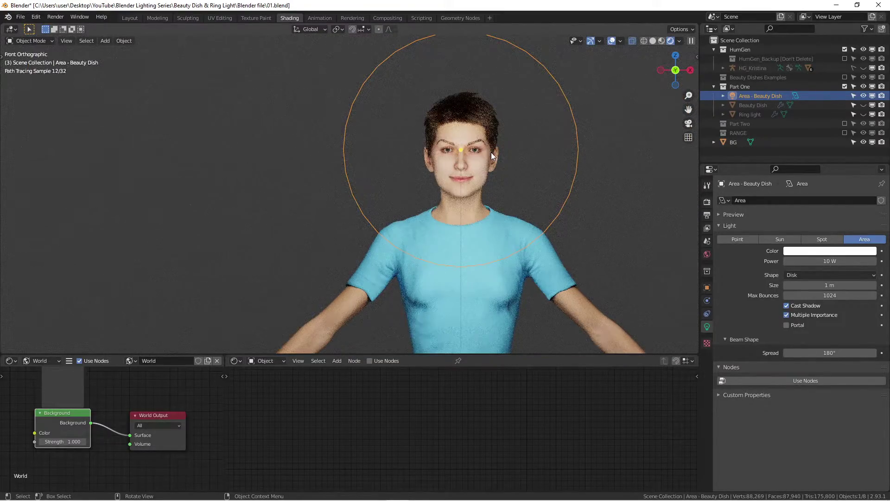
pyautogui.scroll(-2, 491, 154)
pyautogui.moveTo(480, 156); pyautogui.dragTo(465, 162, button='middle')
pyautogui.scroll(7, 465, 163)
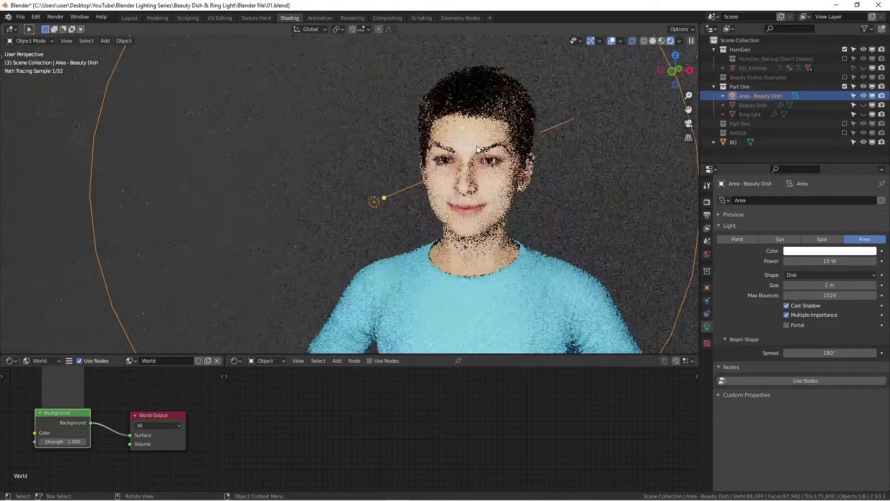
pyautogui.scroll(2, 493, 206)
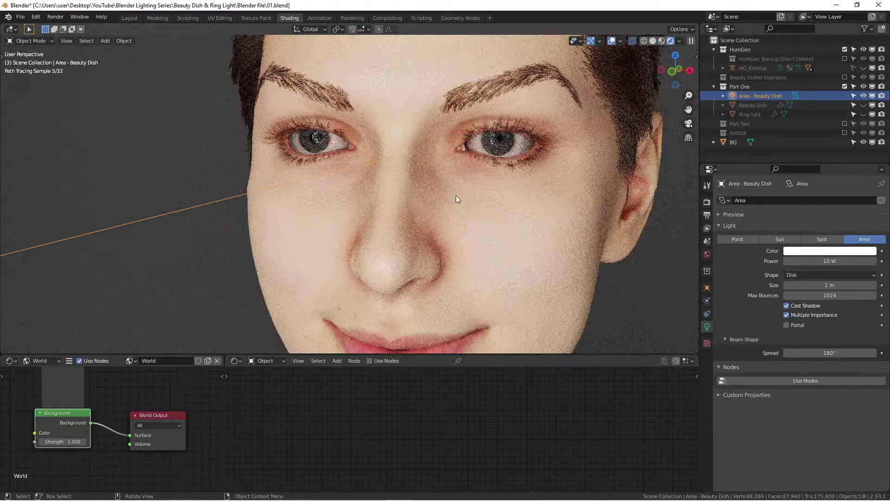
pyautogui.scroll(-2, 519, 265)
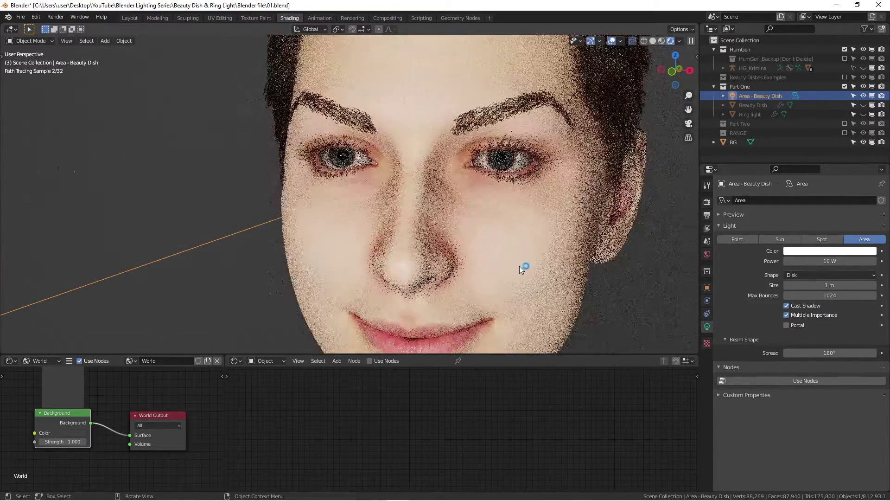
# Return to the front view and examine the face's highlights and shadows at several distances.
pyautogui.press('KP_1')
pyautogui.scroll(-5, 531, 232)
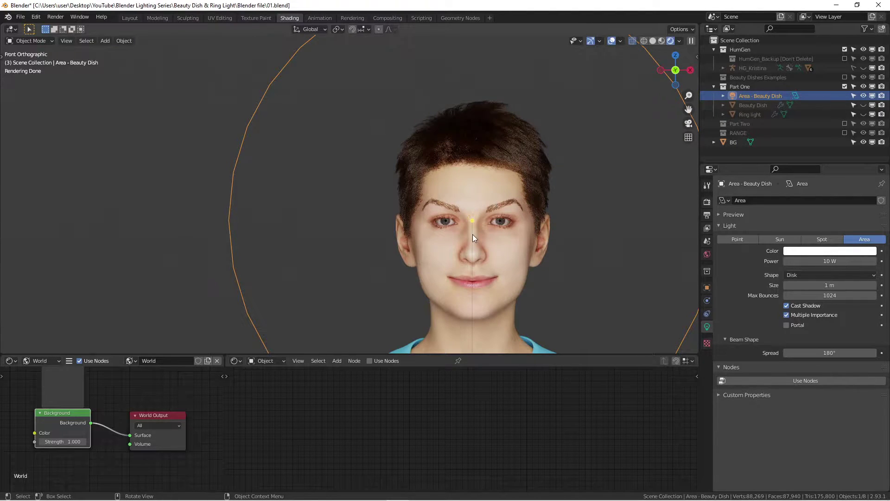
pyautogui.scroll(-1, 472, 235)
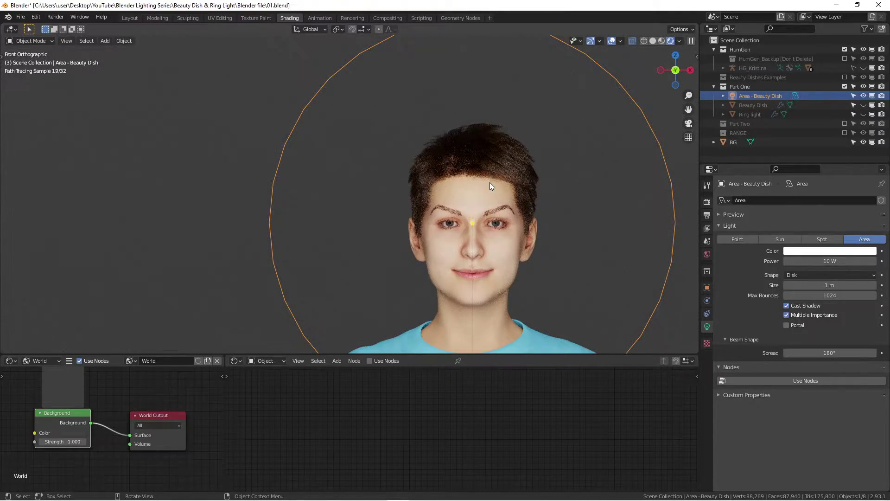
pyautogui.scroll(3, 480, 272)
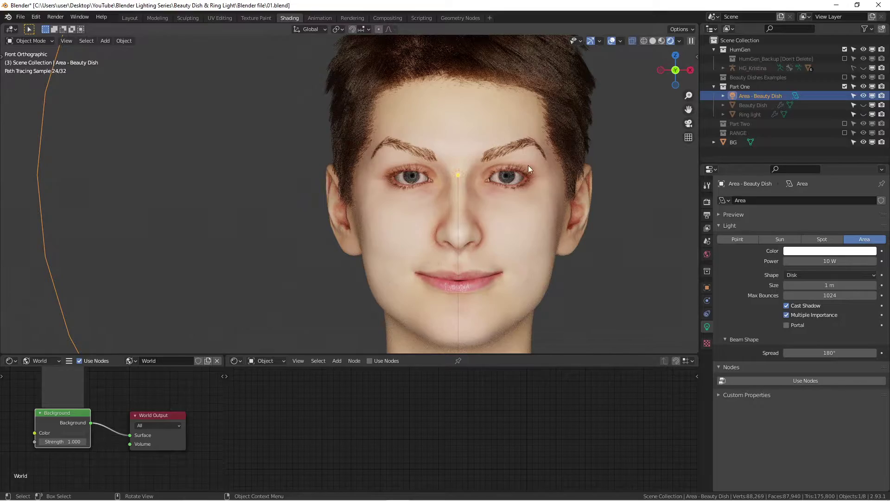
pyautogui.scroll(-3, 471, 161)
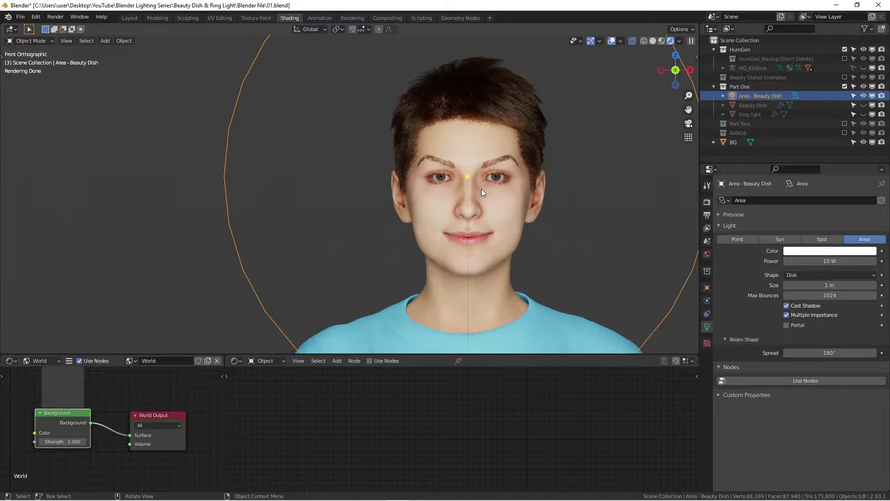
pyautogui.scroll(-1, 481, 212)
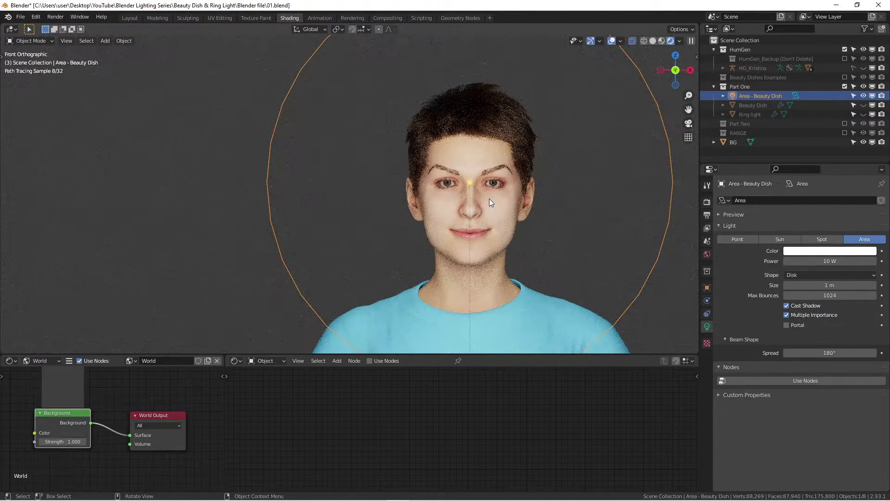
pyautogui.scroll(-1, 489, 198)
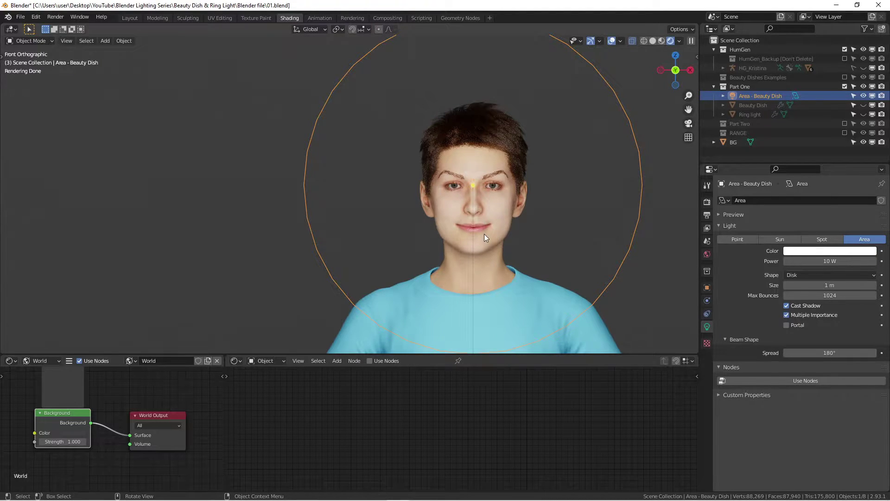
pyautogui.scroll(-2, 478, 176)
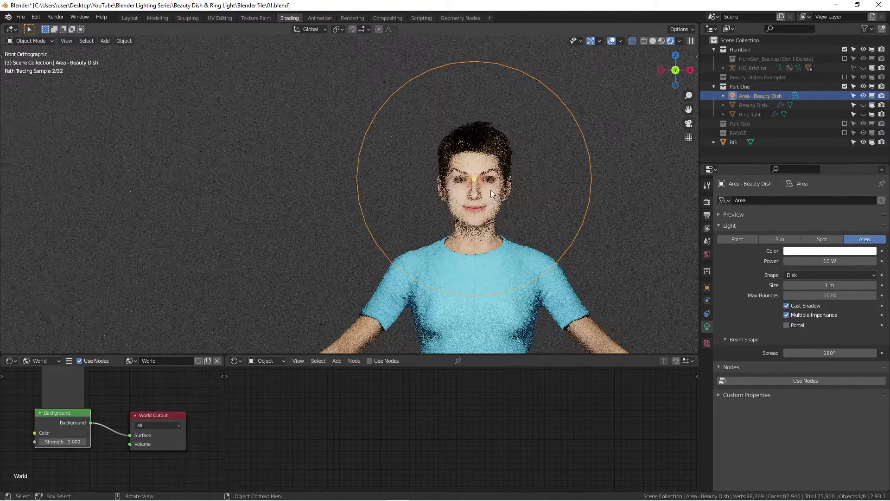
# Hide the Area - Beauty Dish light, show the Ring light mesh instead, and select it from a side view of the character.
pyautogui.click(862, 95)
pyautogui.click(863, 114)
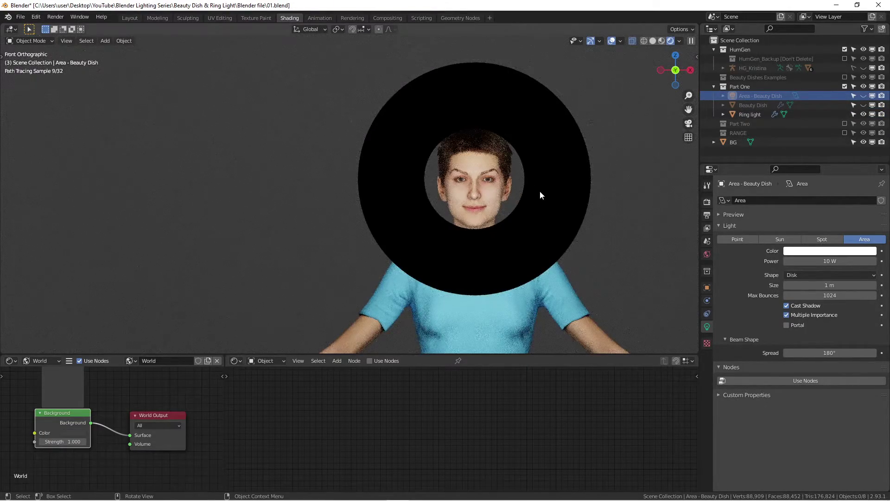
pyautogui.moveTo(413, 216); pyautogui.dragTo(351, 226, button='middle')
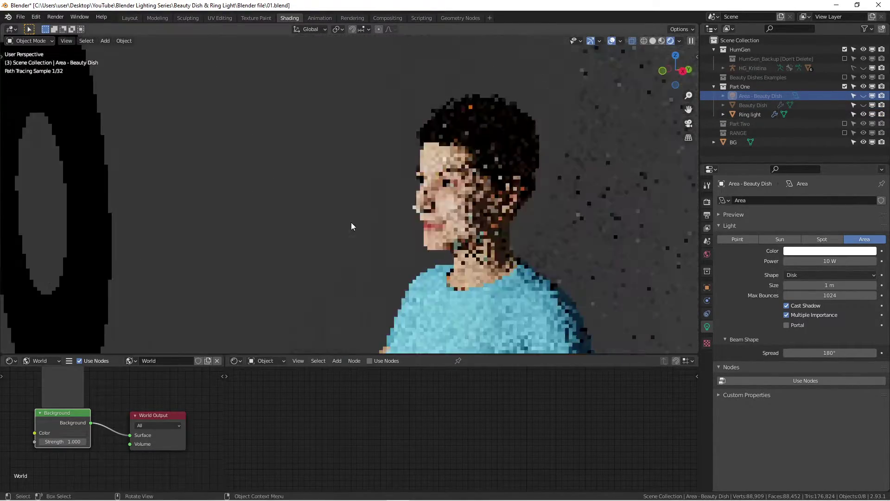
pyautogui.scroll(-4, 351, 226)
pyautogui.click(198, 199)
pyautogui.moveTo(198, 198); pyautogui.dragTo(278, 209, button='middle')
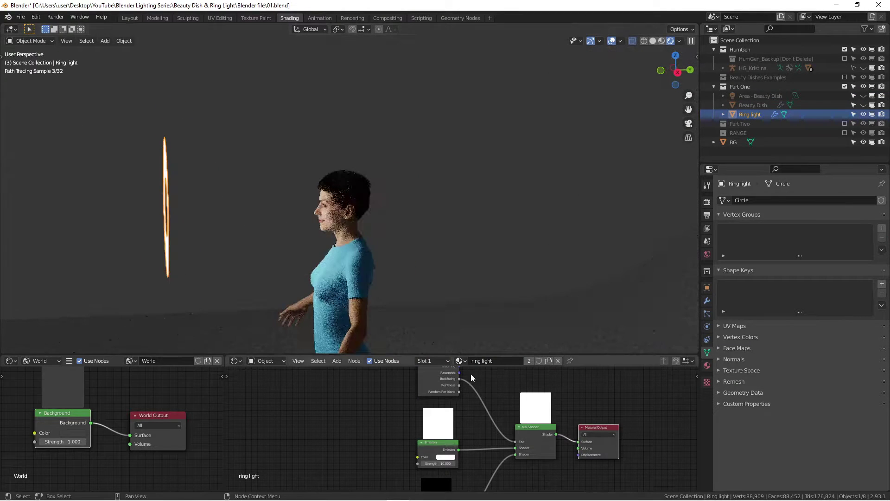
# Examine the ring light material's full node setup in an enlarged shader editor, and return to the normal layout.
pyautogui.scroll(-2, 475, 375)
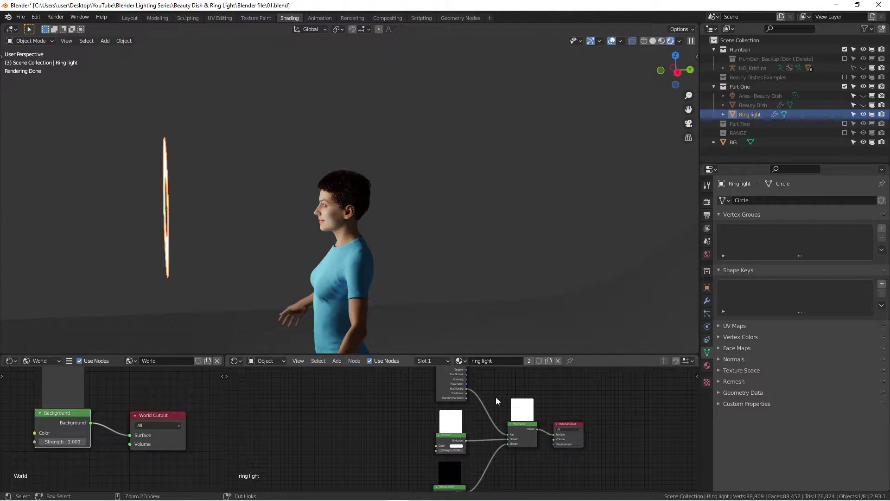
pyautogui.hotkey('ctrl', 'space')
pyautogui.scroll(-3, 476, 296)
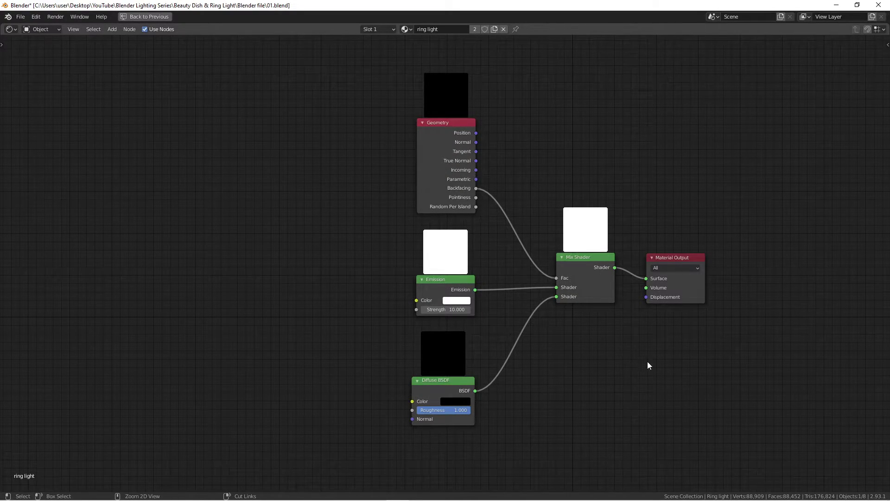
pyautogui.hotkey('ctrl', 'space')
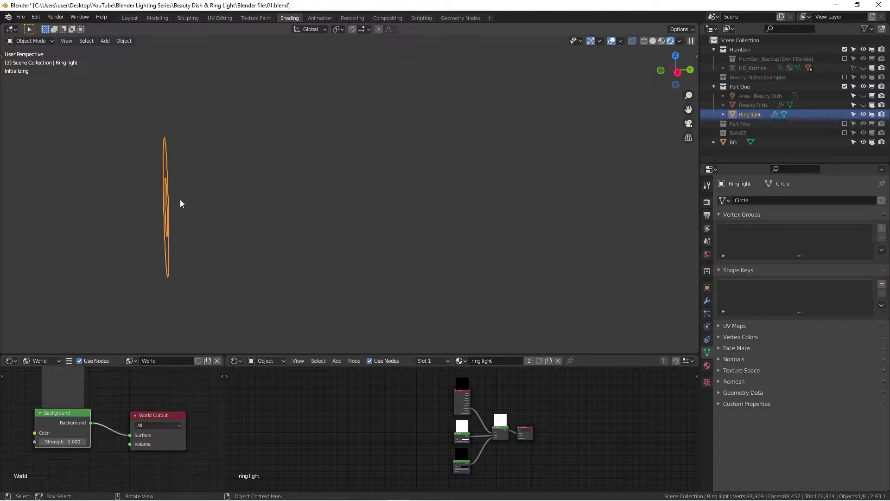
# Examine the ring light's effect on the face and its reflection in the eyes from the front, up close and from farther away.
pyautogui.press('KP_1')
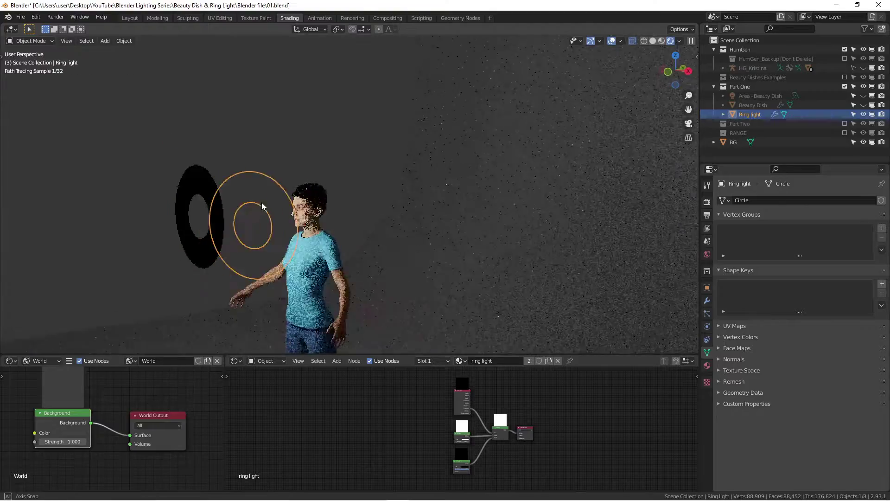
pyautogui.scroll(4, 378, 211)
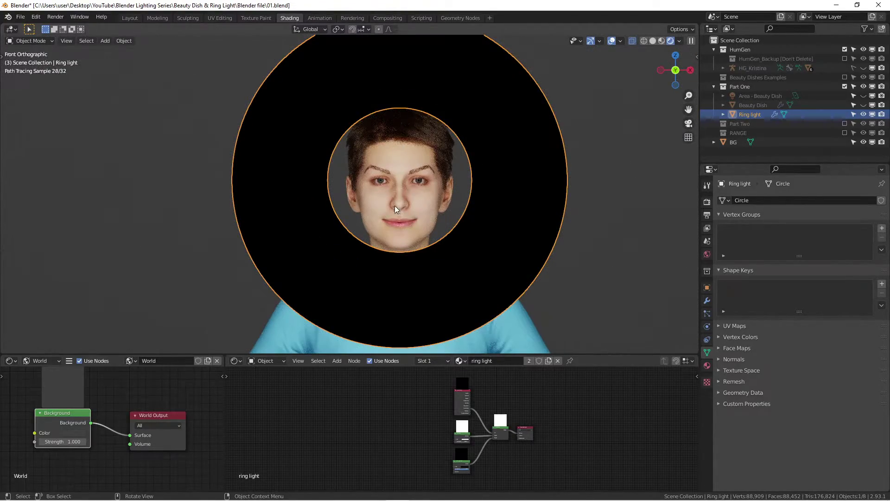
pyautogui.scroll(6, 395, 203)
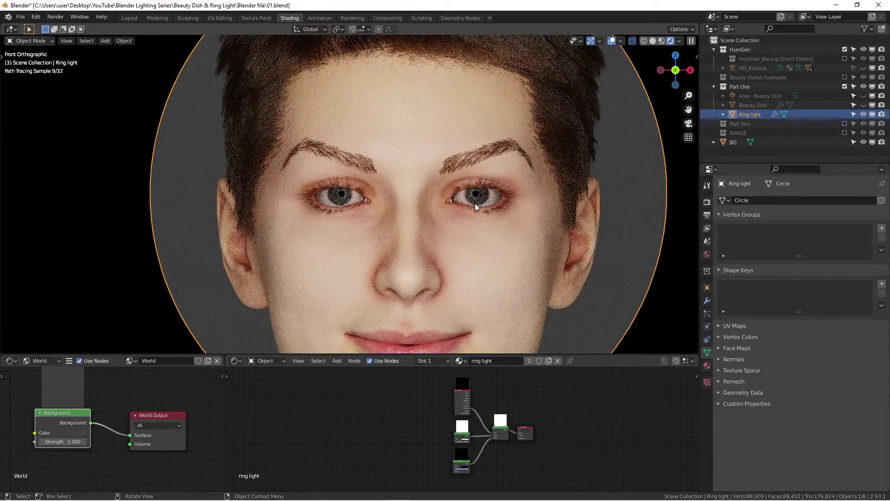
pyautogui.scroll(10, 474, 203)
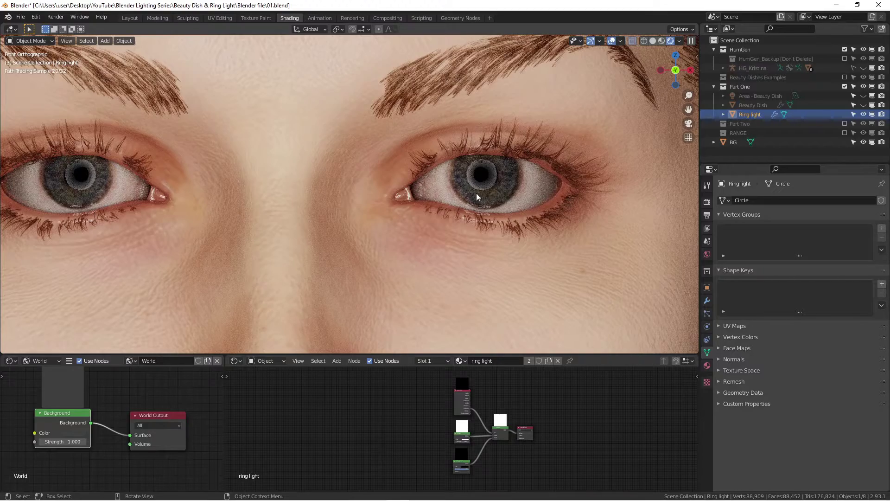
pyautogui.scroll(-4, 289, 222)
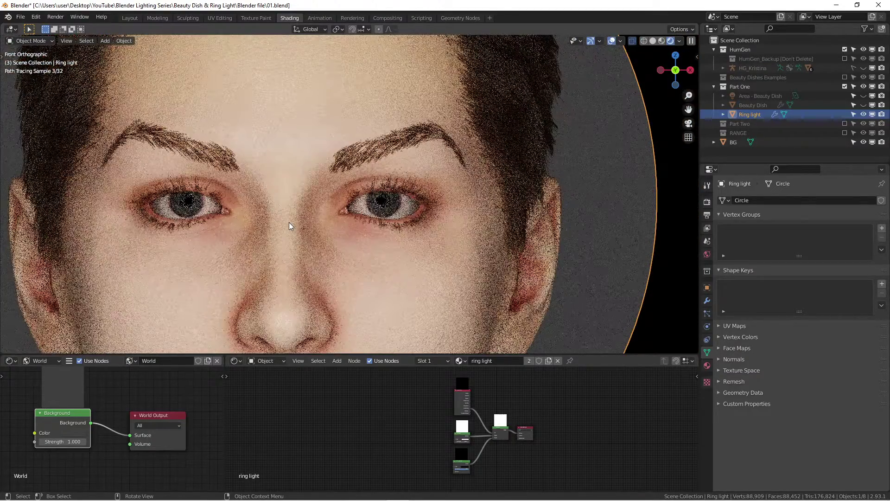
pyautogui.scroll(-5, 289, 222)
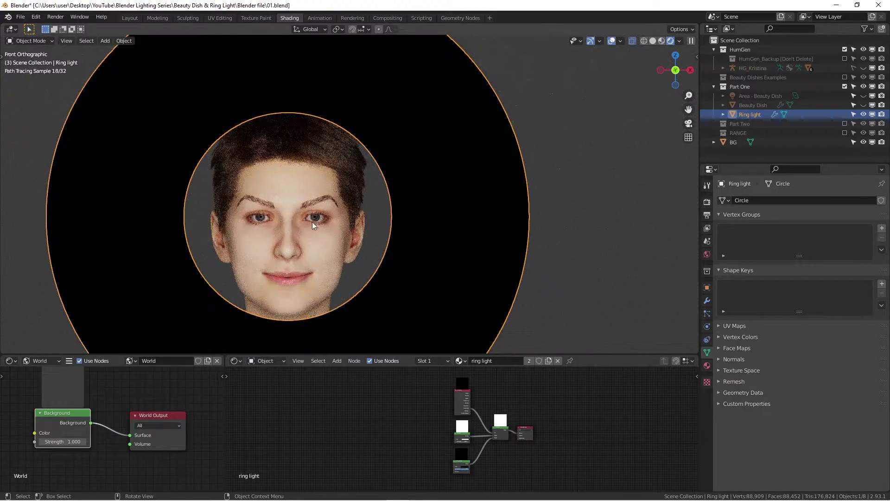
pyautogui.scroll(-2, 314, 222)
pyautogui.scroll(-2, 384, 174)
pyautogui.moveTo(393, 183); pyautogui.dragTo(237, 168, button='middle')
pyautogui.press('KP_1')
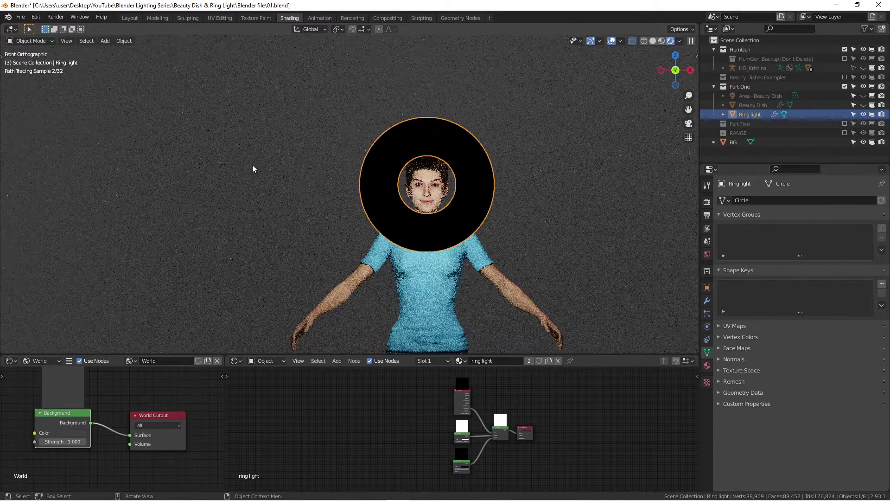
# Hide the Ring light, disable the Part One collection, and enable the Part Two collection.
pyautogui.click(863, 114)
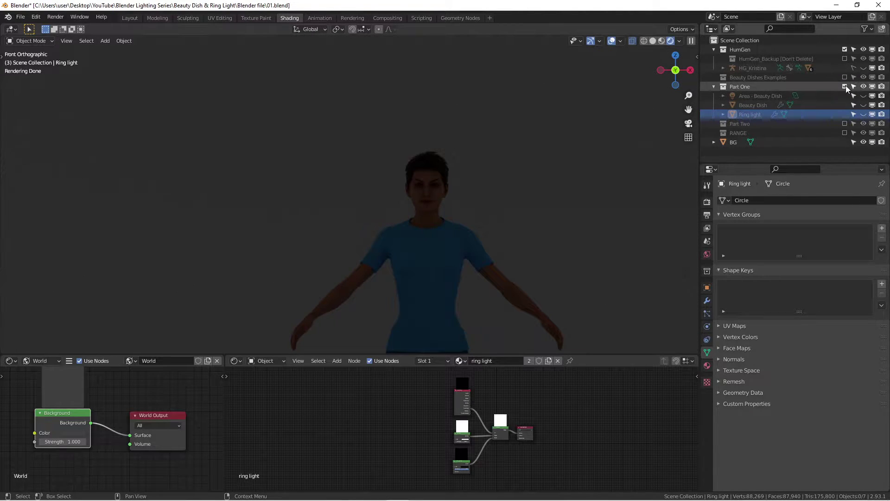
pyautogui.click(845, 86)
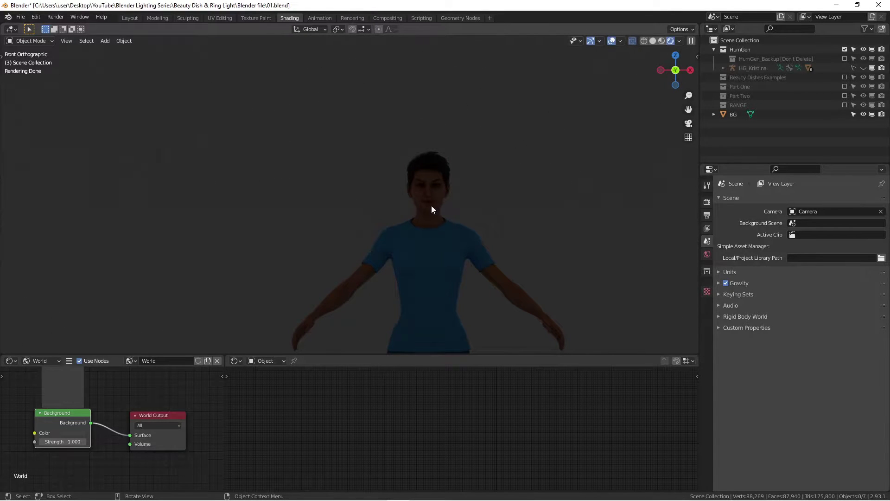
pyautogui.click(844, 95)
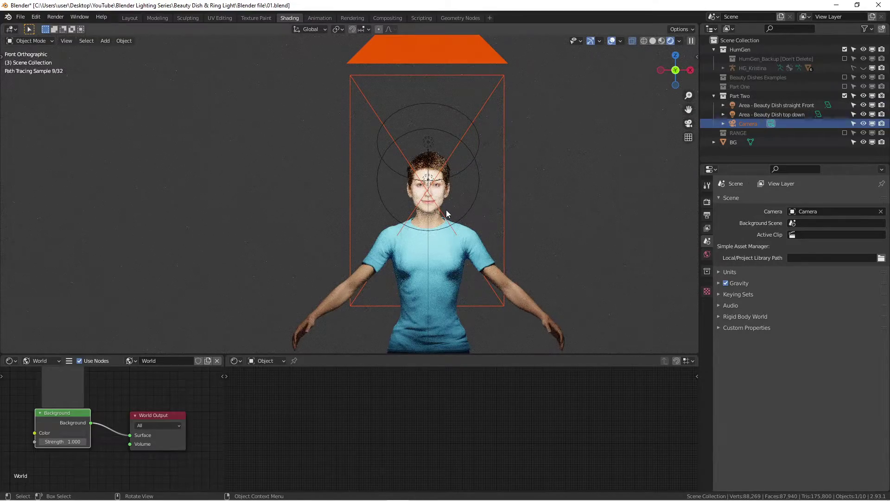
# Select the Area - Beauty Dish top down light and examine its angle toward the face in the right orthographic view.
pyautogui.moveTo(487, 190); pyautogui.dragTo(297, 187, button='middle')
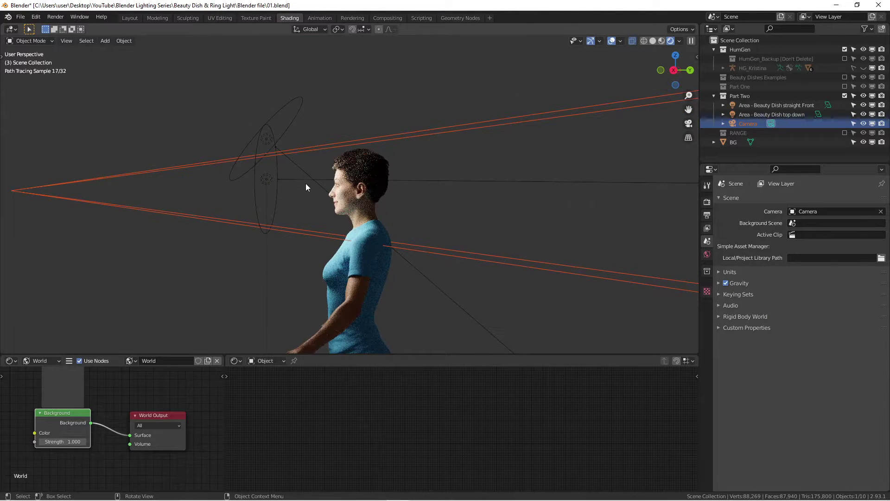
pyautogui.scroll(2, 273, 158)
pyautogui.click(265, 132)
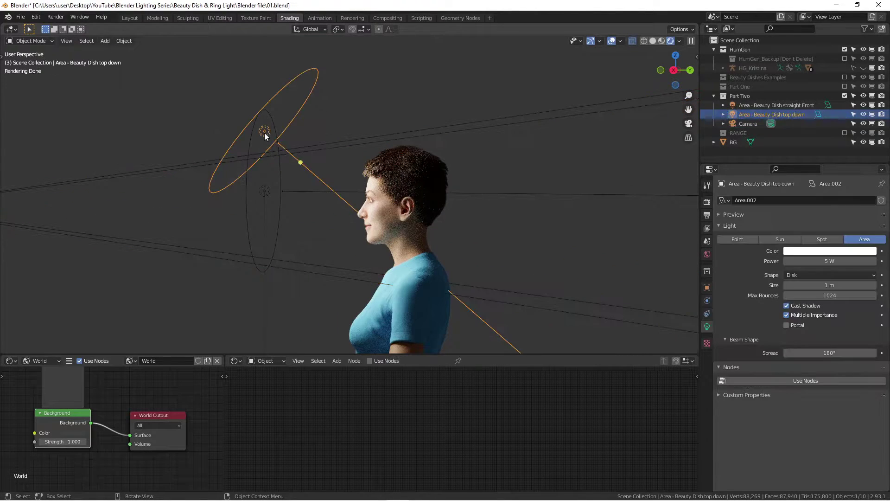
pyautogui.moveTo(265, 133); pyautogui.dragTo(298, 139, button='middle')
pyautogui.press('KP_3')
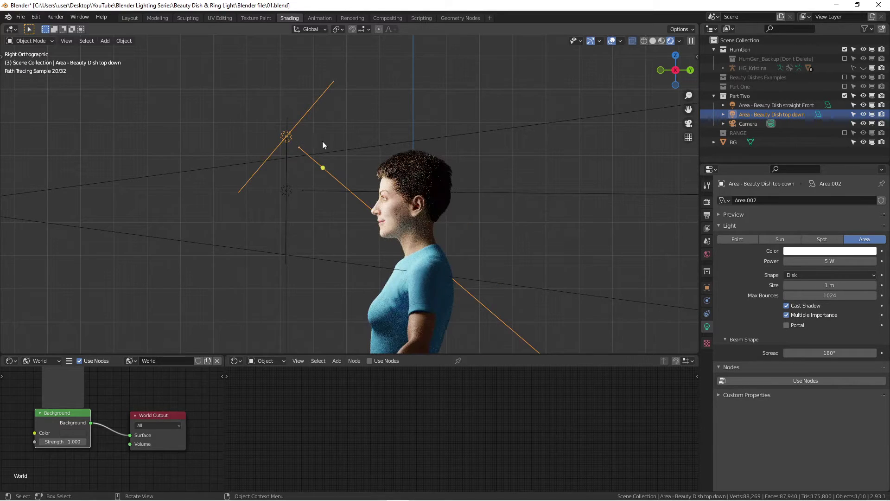
# Hide the top down light and examine the straight front light's effect on the face, neck and jaw in profile.
pyautogui.click(862, 115)
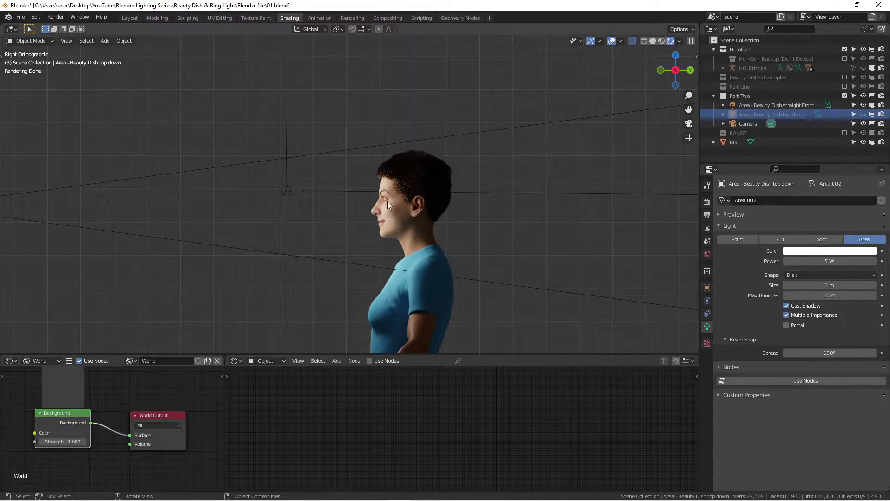
pyautogui.moveTo(385, 202)
pyautogui.mouseDown(button='middle')
pyautogui.moveTo(365, 213)
pyautogui.moveTo(434, 218)
pyautogui.moveTo(389, 201)
pyautogui.mouseUp(button='middle')
pyautogui.press('KP_1')
pyautogui.press('KP_3')
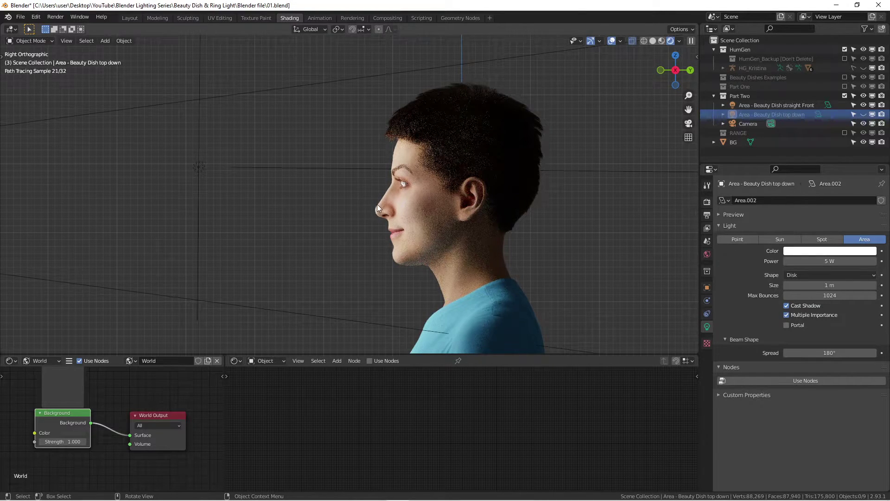
pyautogui.scroll(2, 361, 208)
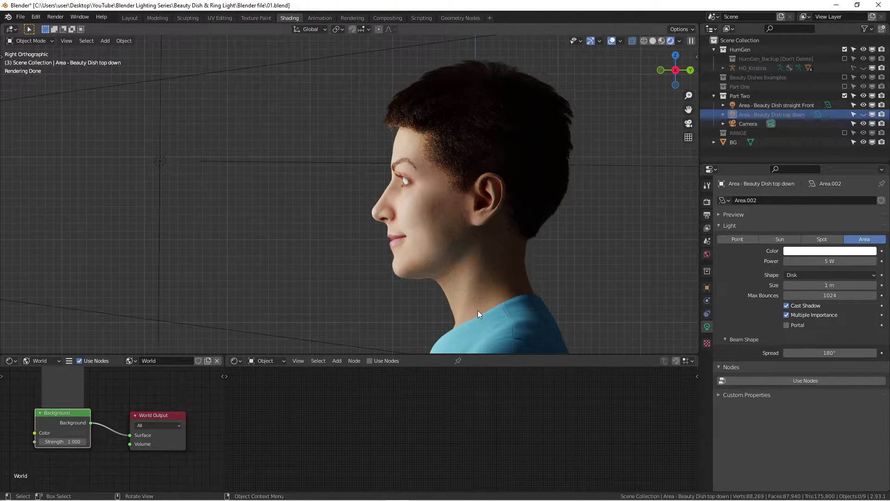
pyautogui.scroll(-2, 478, 310)
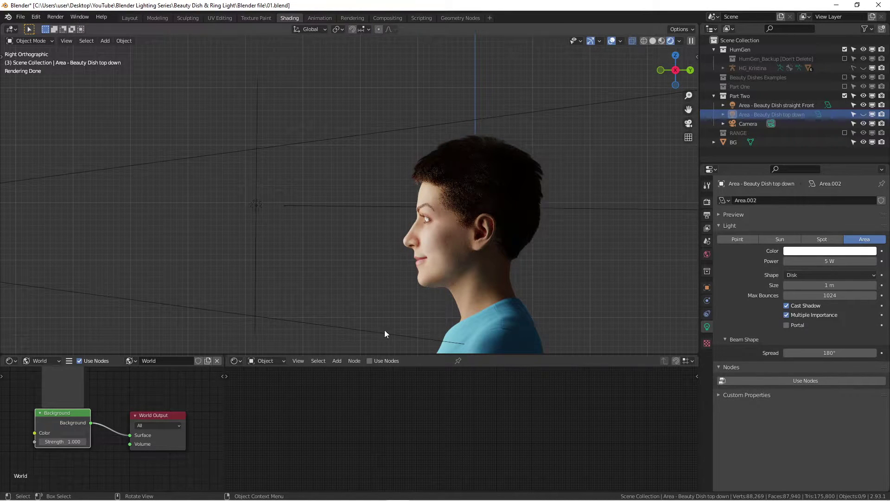
pyautogui.scroll(3, 441, 300)
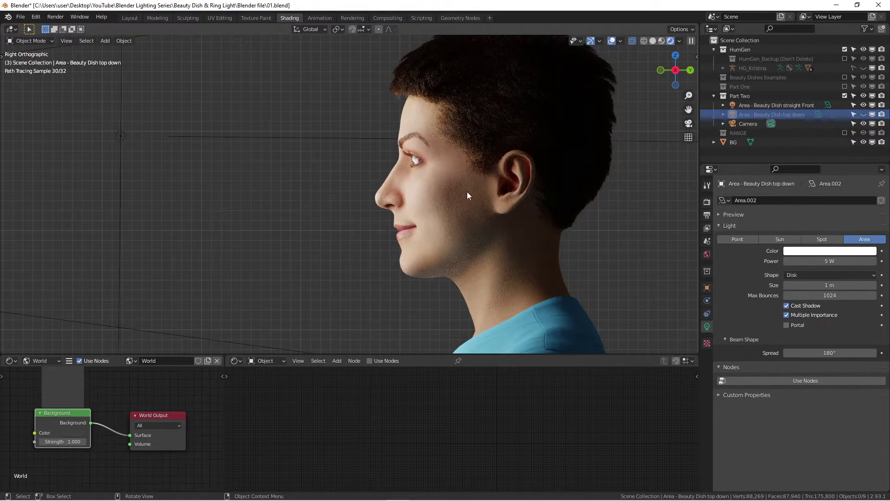
pyautogui.scroll(-1, 541, 199)
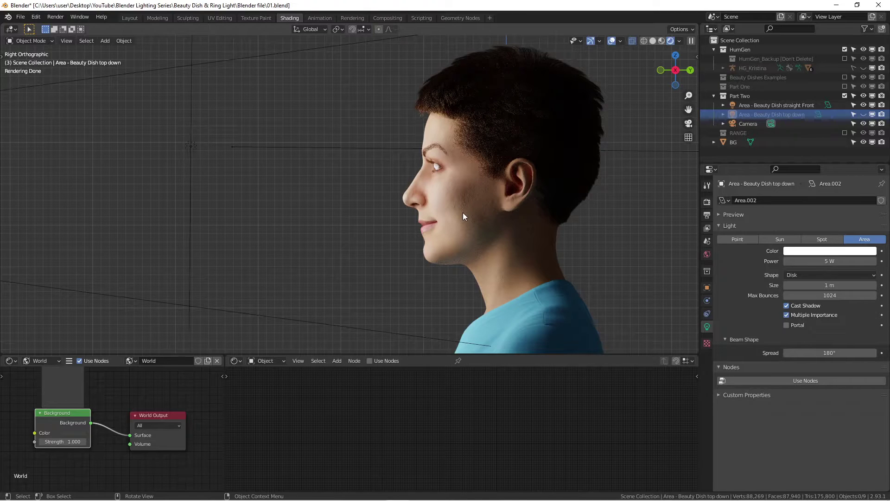
pyautogui.scroll(-2, 499, 219)
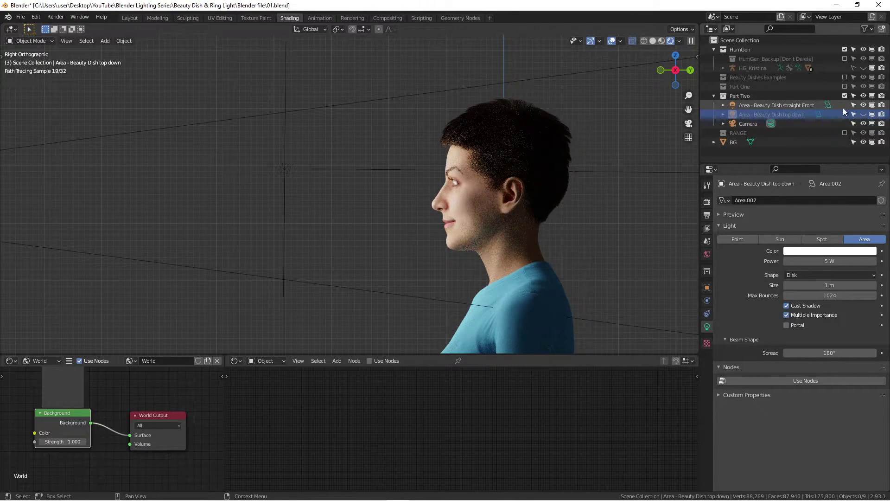
# Toggle the top down light to compare the profile, leave it shown, and view the face through the camera.
pyautogui.click(863, 115)
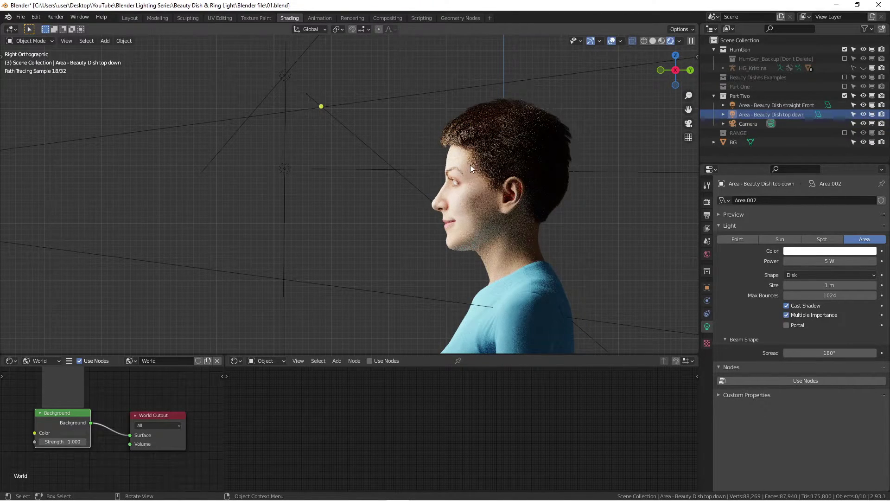
pyautogui.click(863, 115)
pyautogui.click(863, 115)
pyautogui.scroll(-3, 483, 177)
pyautogui.press('KP_0')
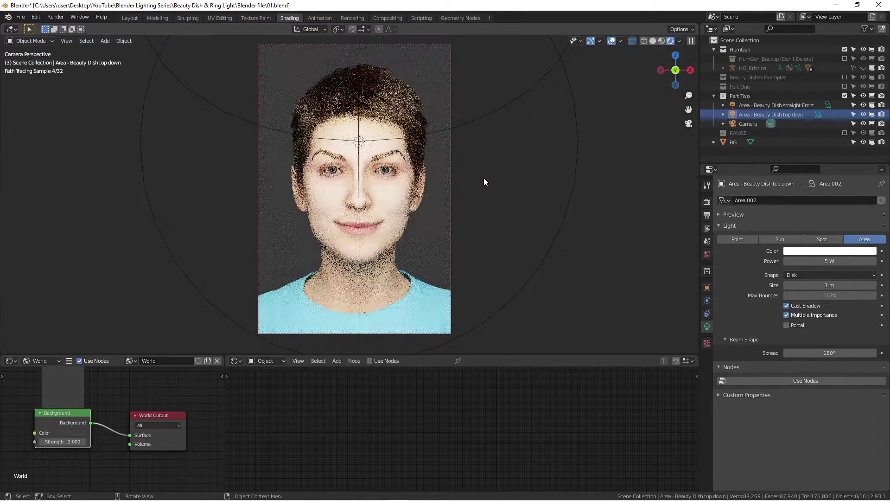
pyautogui.scroll(1, 456, 180)
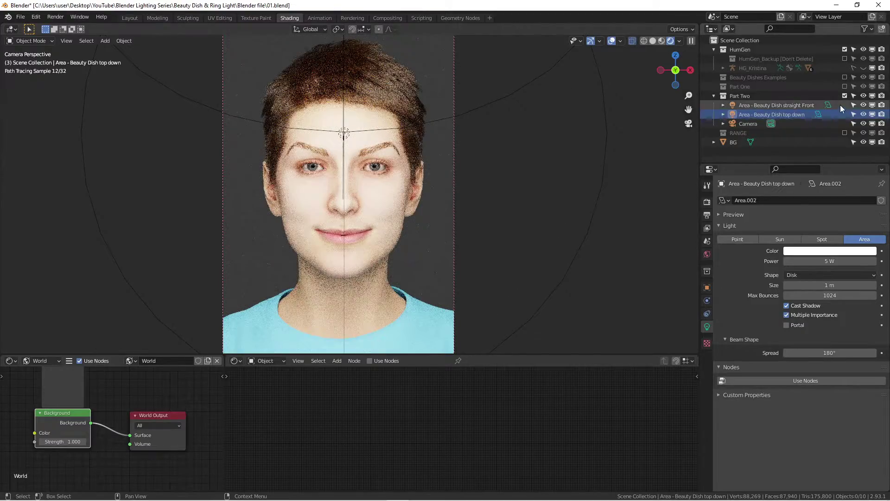
# Hide the top down light in the camera view and examine the face lit only by the straight front light.
pyautogui.click(863, 115)
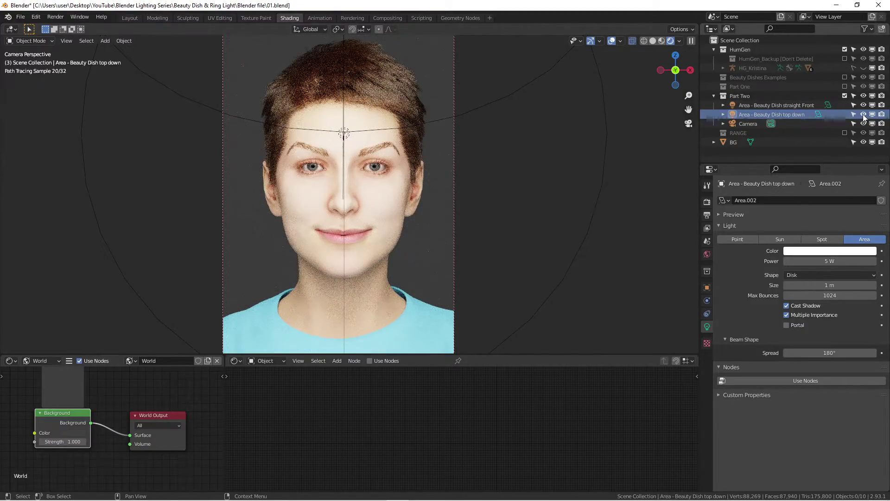
pyautogui.scroll(-2, 359, 203)
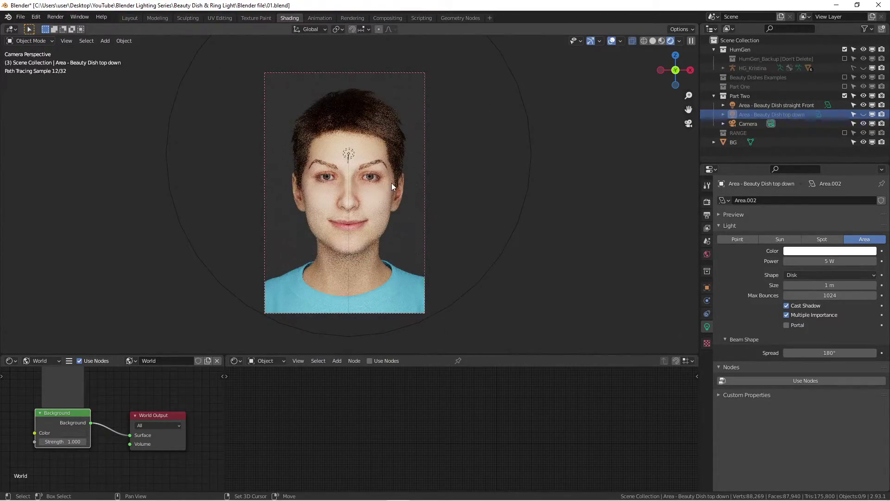
pyautogui.scroll(2, 367, 184)
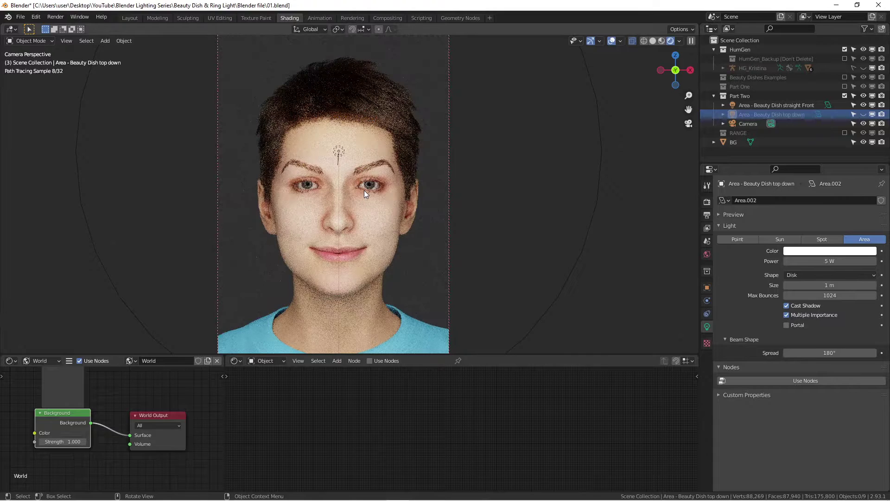
pyautogui.scroll(-1, 372, 200)
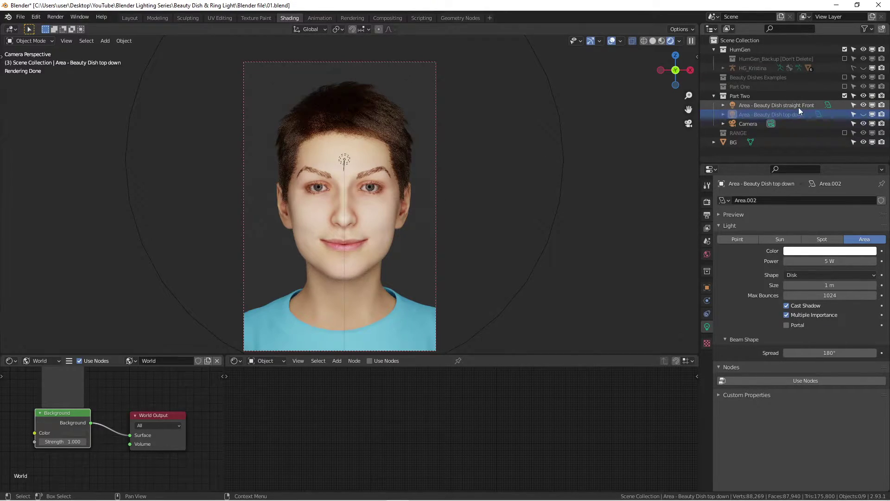
pyautogui.scroll(3, 322, 226)
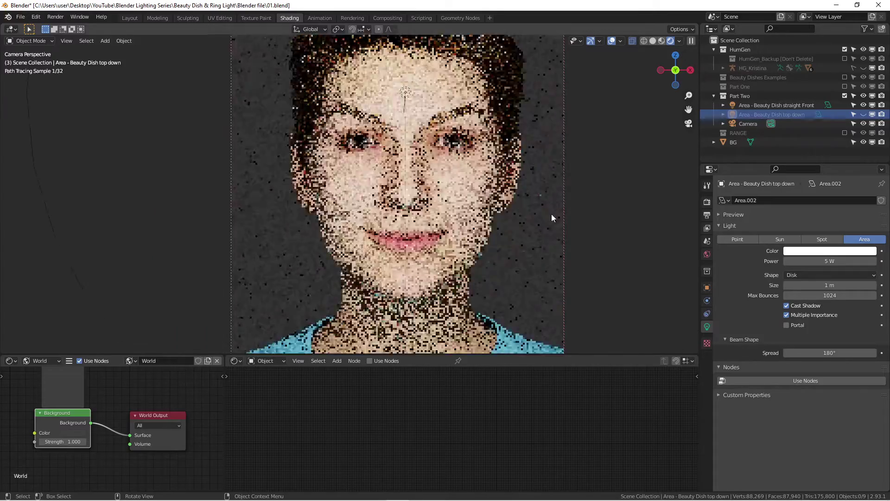
pyautogui.scroll(-1, 541, 223)
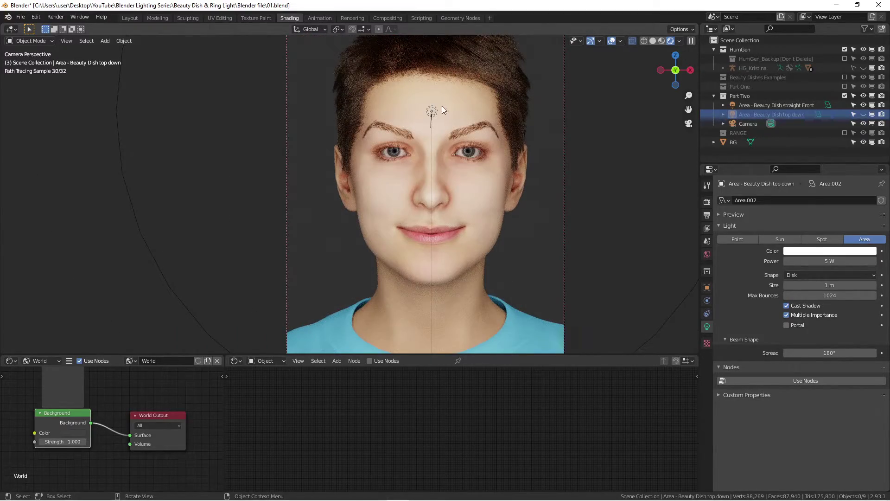
# Enlarge the 3D viewport over the node editors and examine the whole portrait lit by the straight front light.
pyautogui.scroll(-1, 453, 161)
pyautogui.scroll(-1, 466, 177)
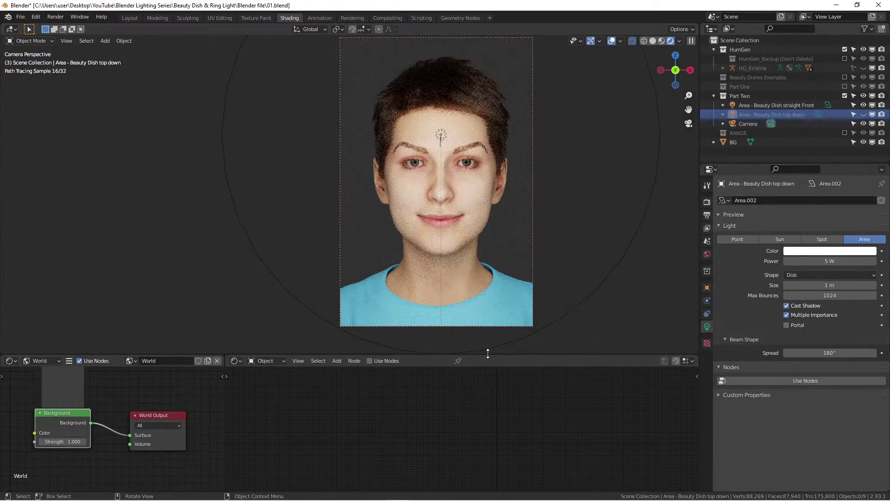
pyautogui.moveTo(487, 353); pyautogui.dragTo(488, 434)
pyautogui.scroll(2, 486, 220)
pyautogui.scroll(-1, 474, 195)
pyautogui.scroll(-1, 461, 186)
pyautogui.scroll(-1, 437, 215)
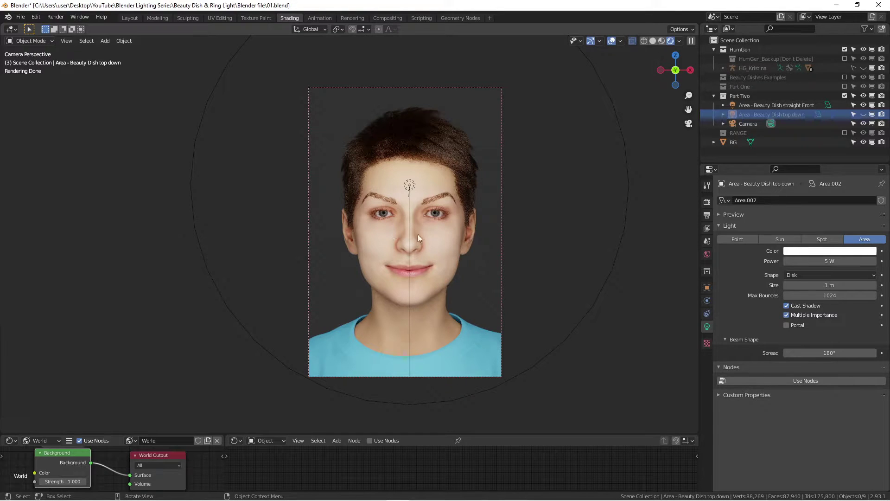
pyautogui.scroll(1, 405, 219)
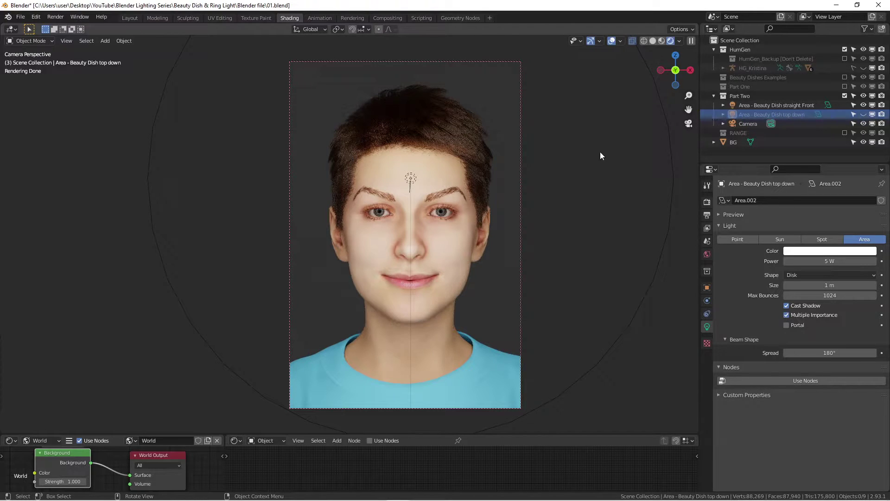
# Hide the Area - Beauty Dish straight Front light and show only the Area - Beauty Dish top down light.
pyautogui.click(863, 113)
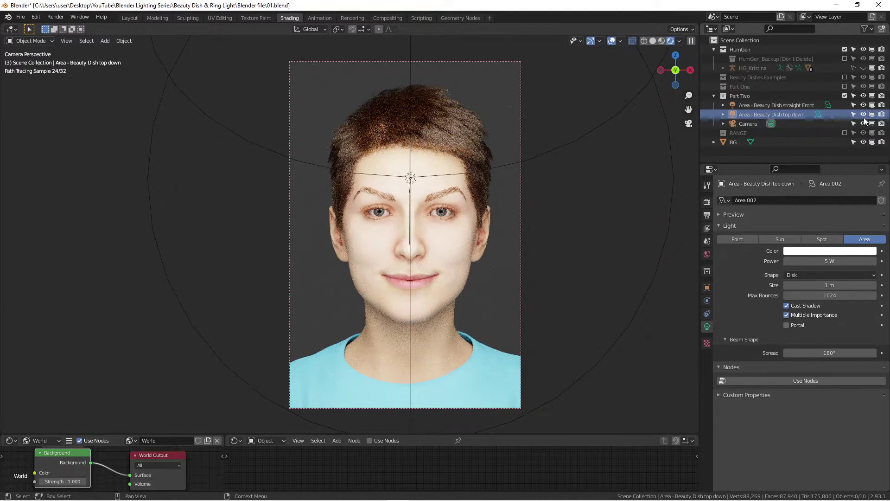
pyautogui.click(863, 115)
pyautogui.click(865, 104)
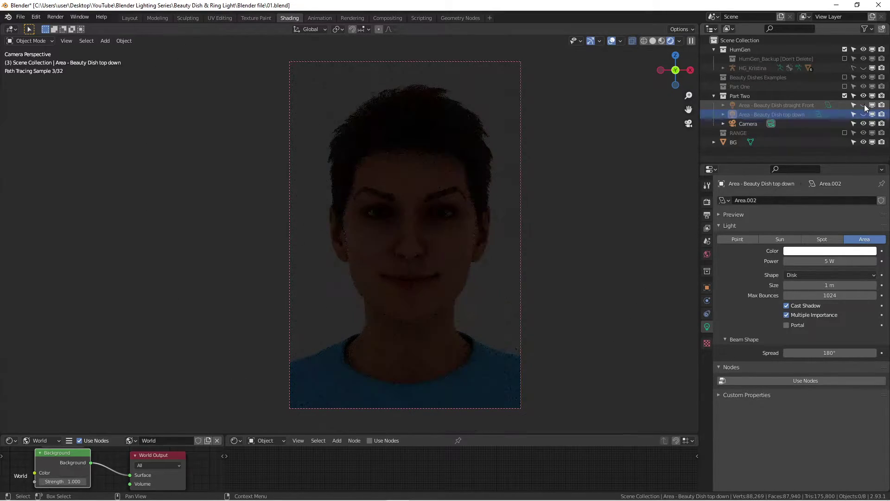
pyautogui.click(863, 115)
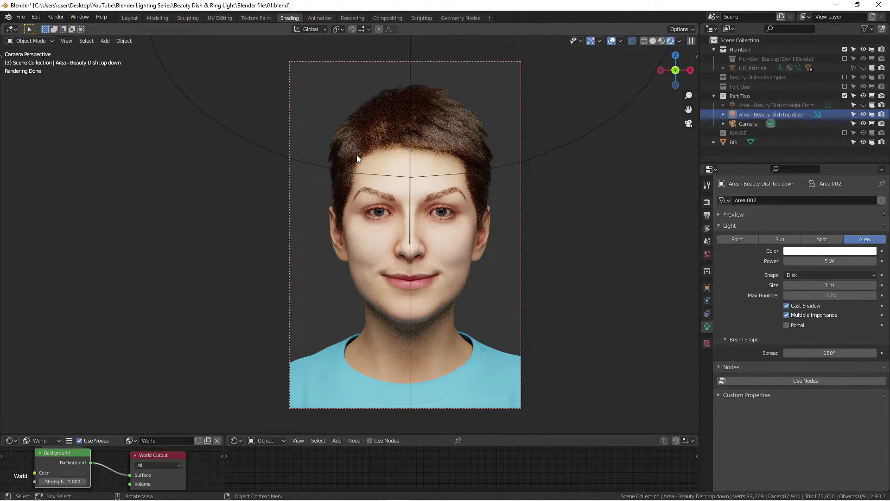
# Examine the jawline, chin and neck shading under the top down light in the camera view.
pyautogui.scroll(-1, 438, 309)
pyautogui.scroll(5, 446, 312)
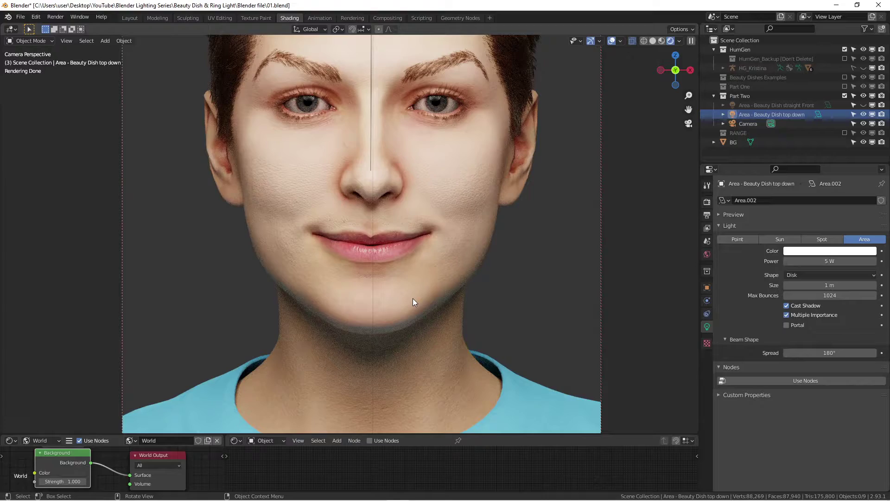
pyautogui.scroll(-2, 413, 298)
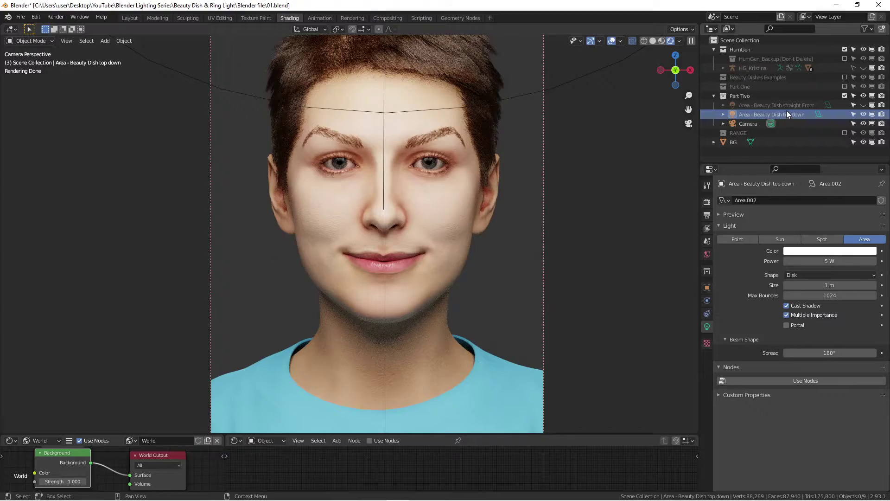
pyautogui.scroll(2, 432, 231)
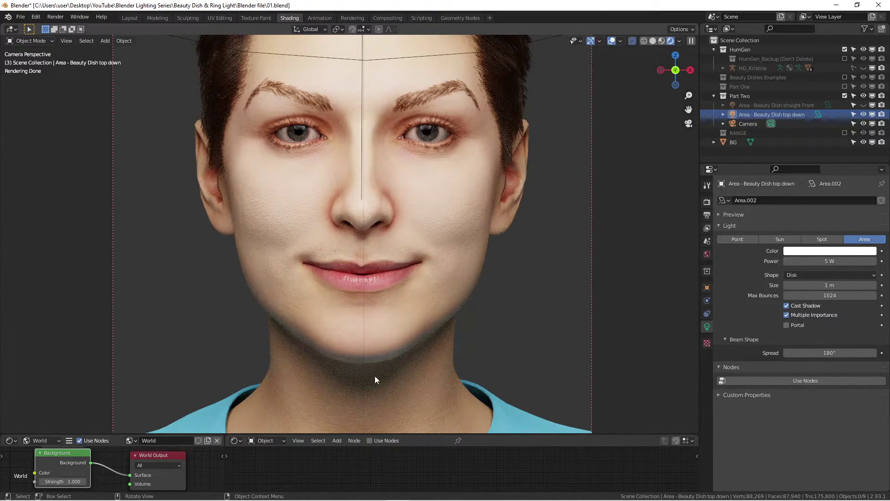
pyautogui.scroll(-3, 374, 380)
pyautogui.scroll(-3, 501, 297)
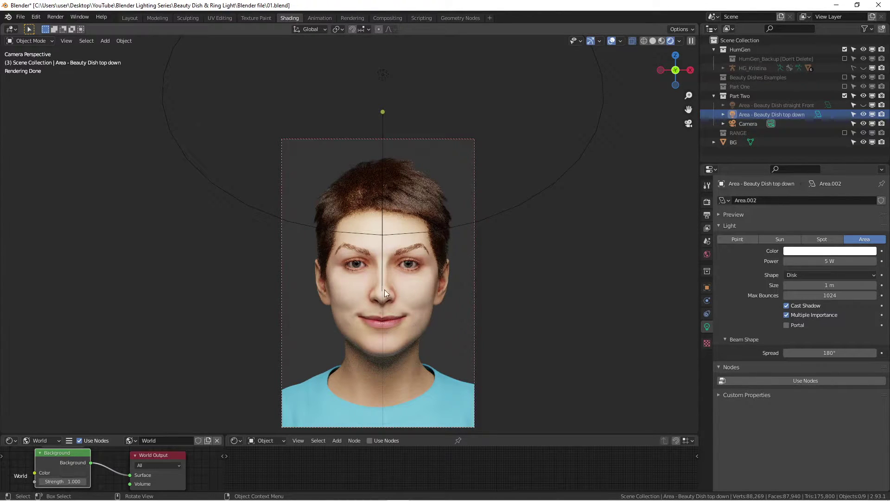
# Examine the top down light's shading around the eyes, nose and cheeks, close up and in the full portrait.
pyautogui.scroll(1, 415, 272)
pyautogui.scroll(1, 412, 325)
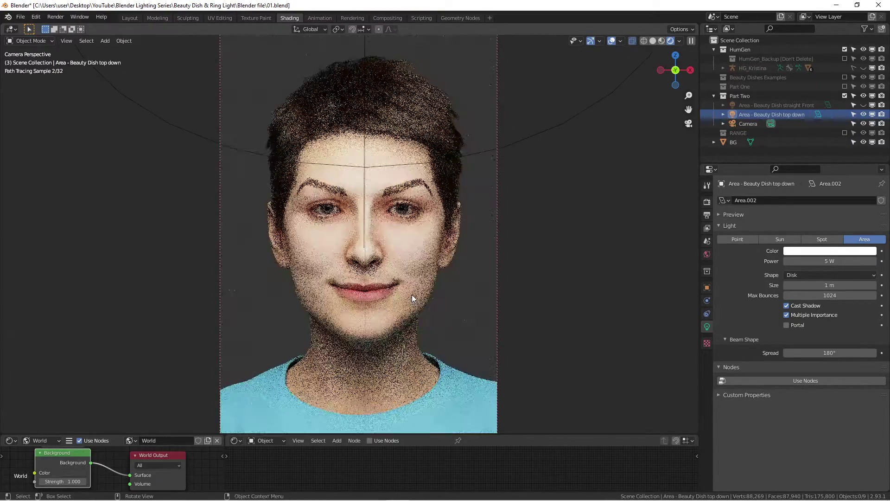
pyautogui.scroll(-2, 417, 293)
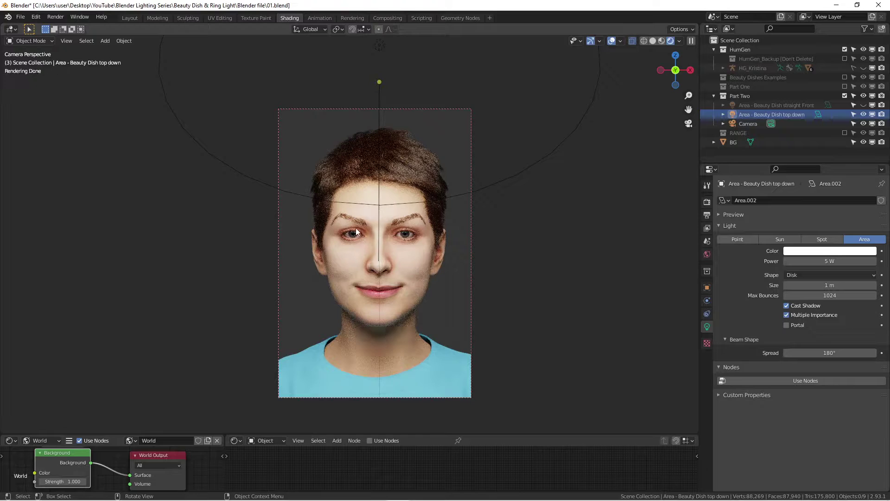
pyautogui.click(379, 224)
pyautogui.click(382, 227)
pyautogui.scroll(4, 386, 316)
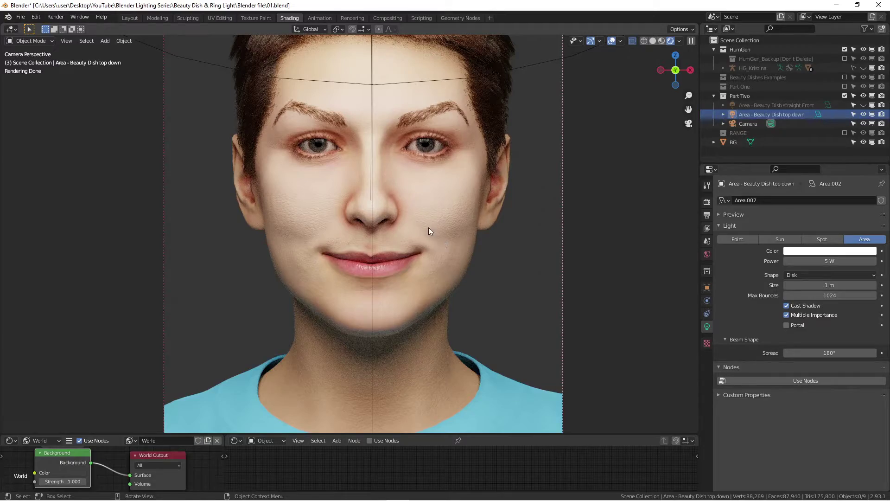
pyautogui.scroll(-4, 426, 230)
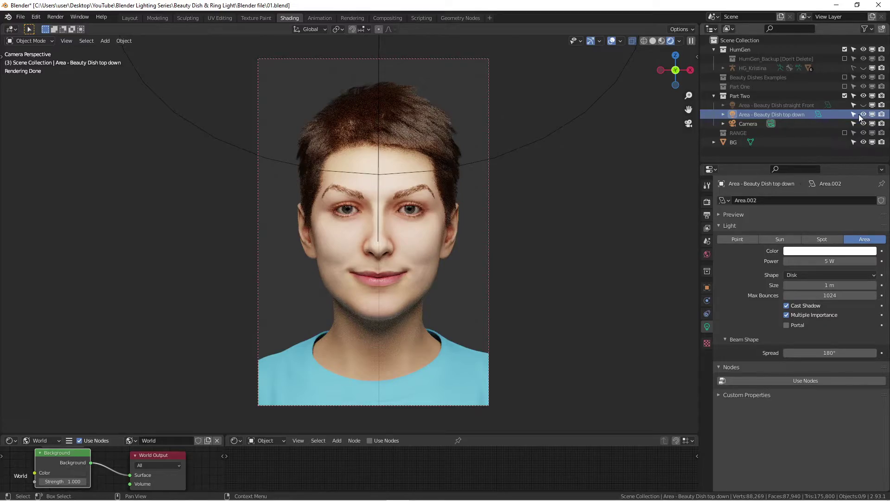
pyautogui.scroll(4, 475, 223)
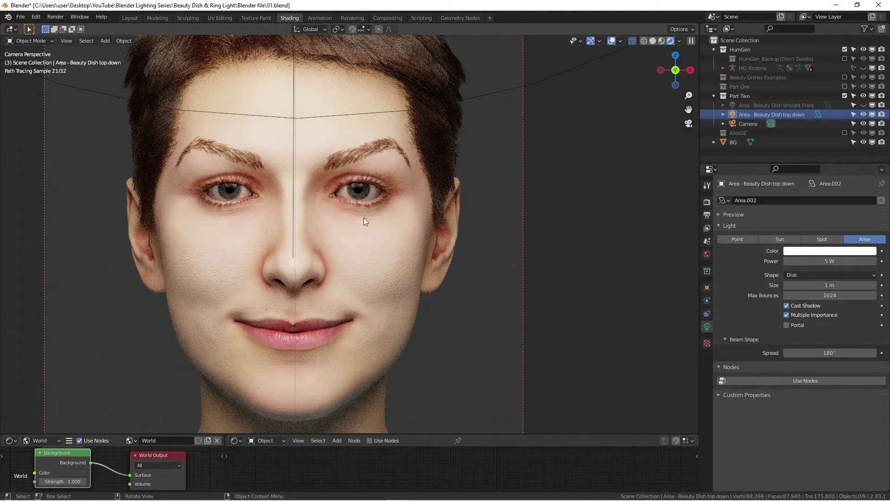
pyautogui.scroll(-3, 369, 245)
pyautogui.scroll(-1, 369, 245)
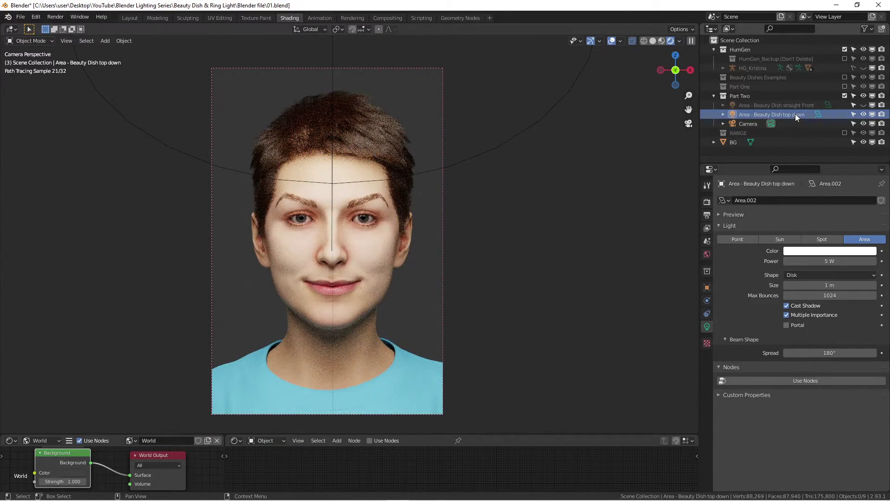
# View the top down light's placement relative to the head in the right and front orthographic views.
pyautogui.press('KP_3')
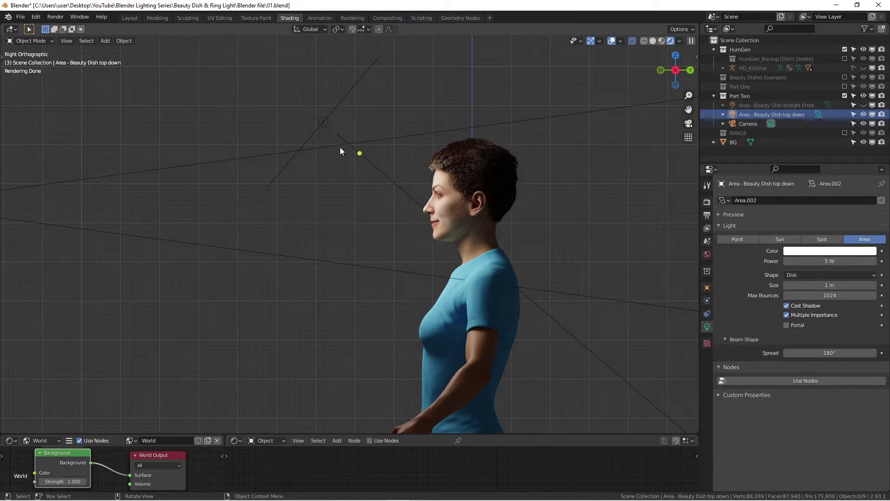
pyautogui.scroll(5, 452, 212)
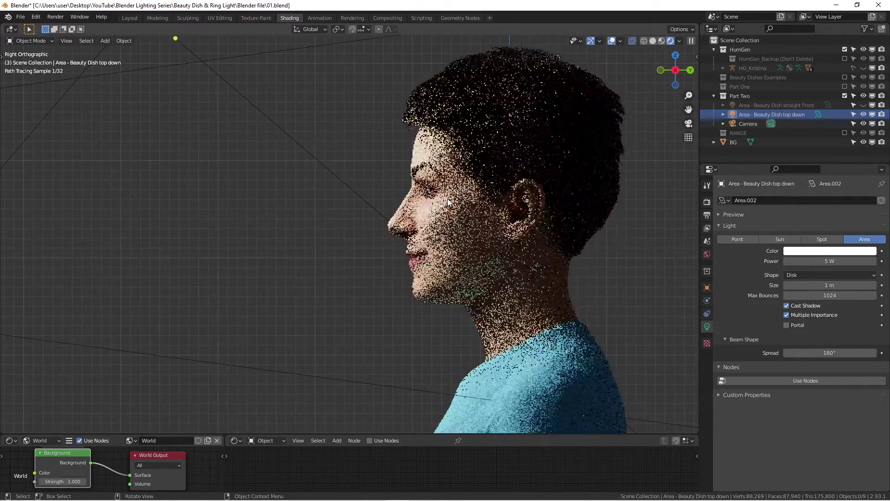
pyautogui.press('KP_1')
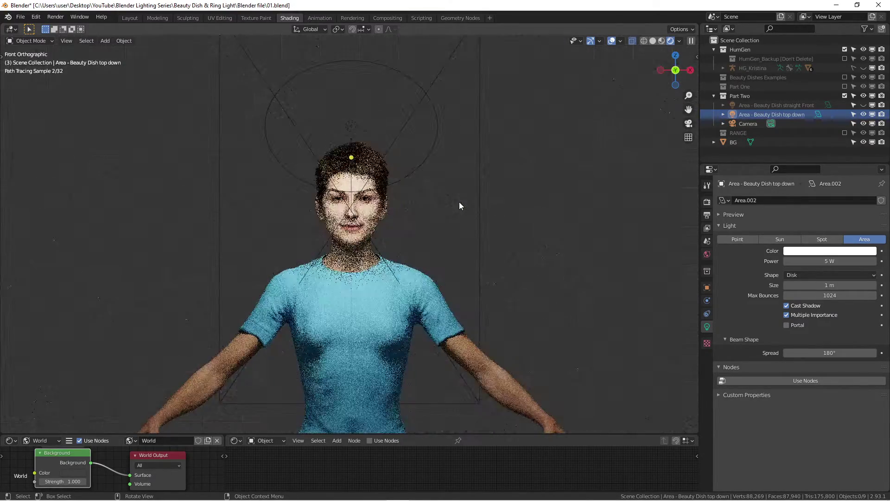
# Show the straight front light, hide the top down light, and examine the face through the camera.
pyautogui.click(863, 105)
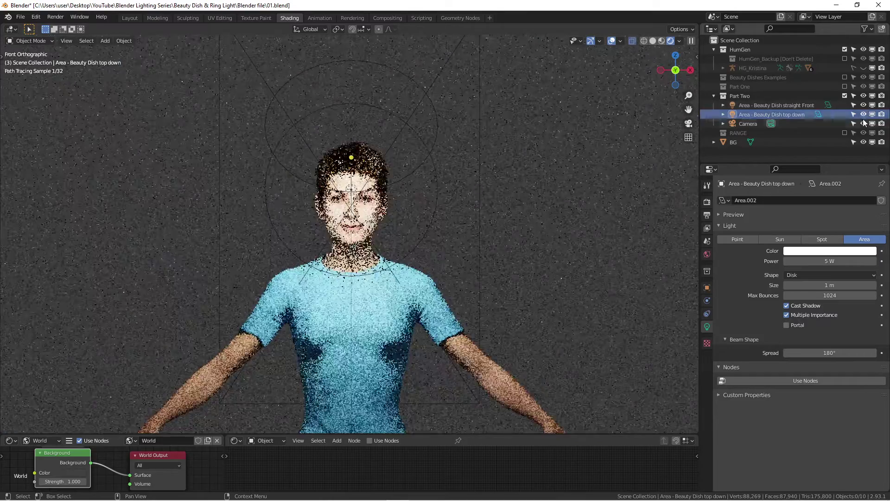
pyautogui.click(862, 115)
pyautogui.press('KP_0')
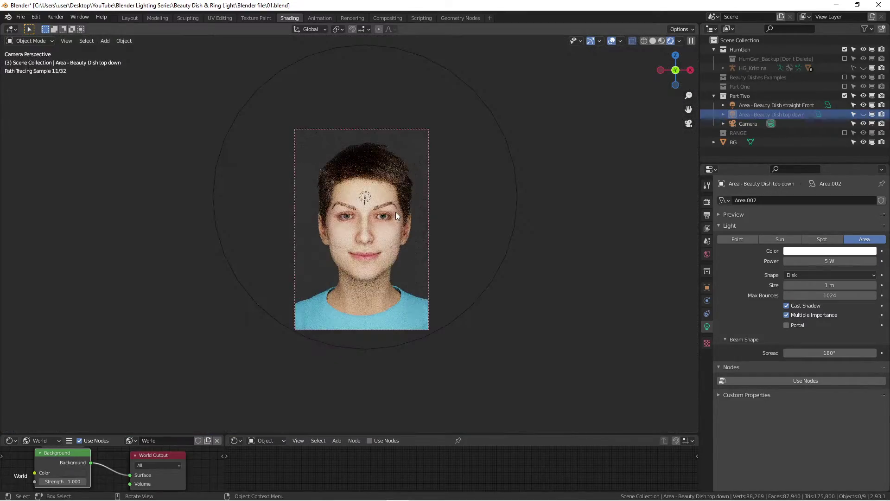
pyautogui.press('Home')
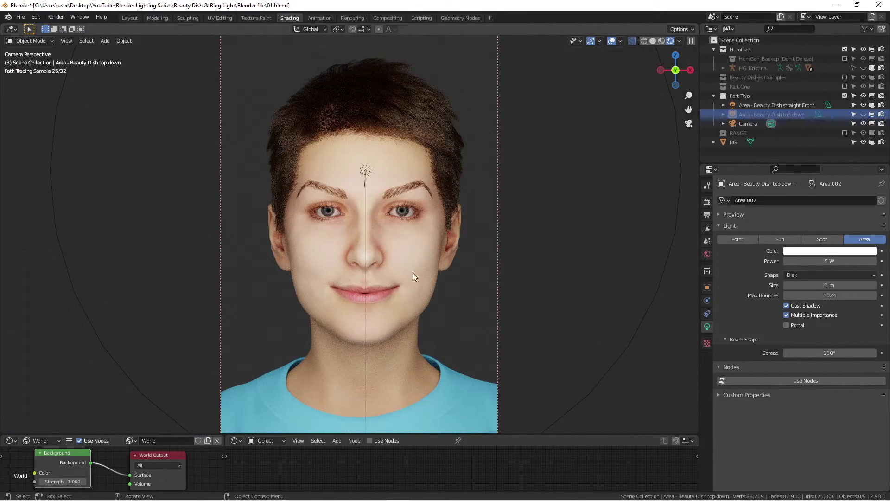
pyautogui.scroll(2, 414, 273)
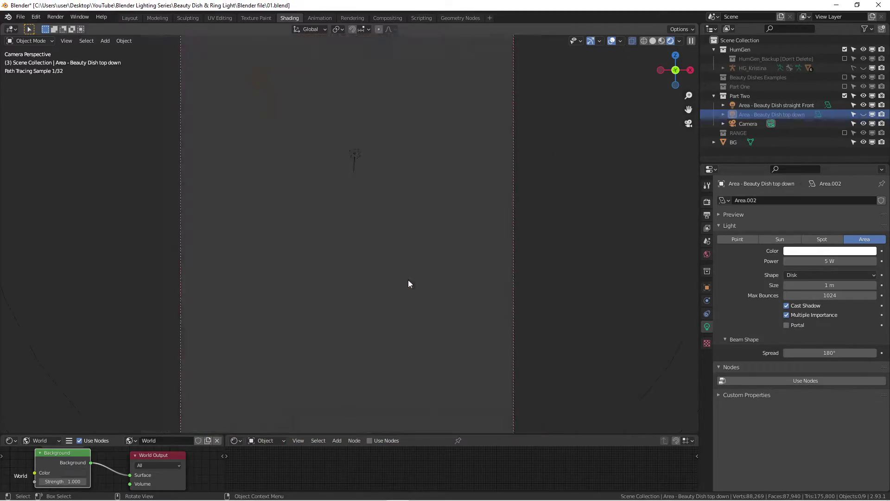
pyautogui.scroll(-1, 399, 335)
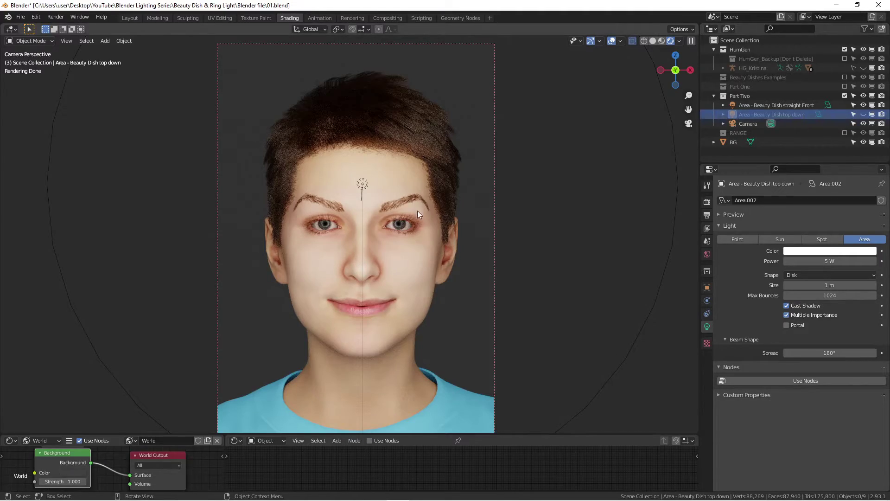
# Show the top down light together with the straight front light and view both around the character in perspective.
pyautogui.click(863, 115)
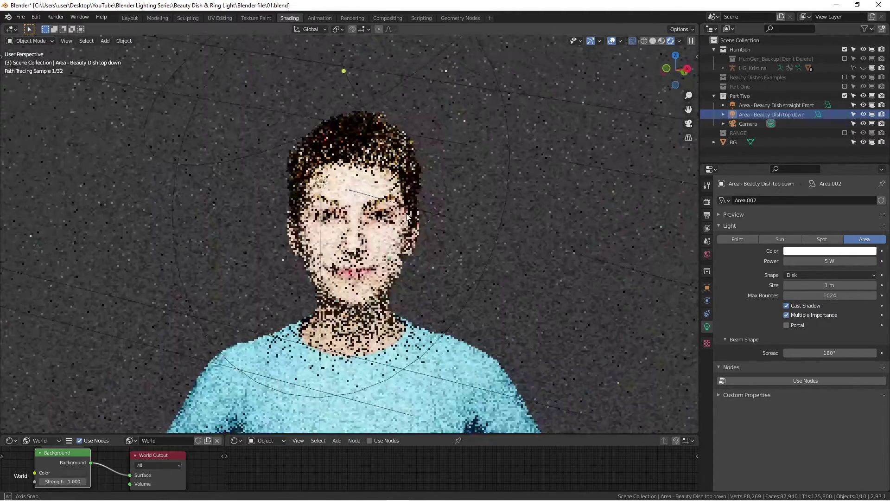
pyautogui.moveTo(324, 204); pyautogui.dragTo(393, 212, button='middle')
pyautogui.scroll(-3, 395, 213)
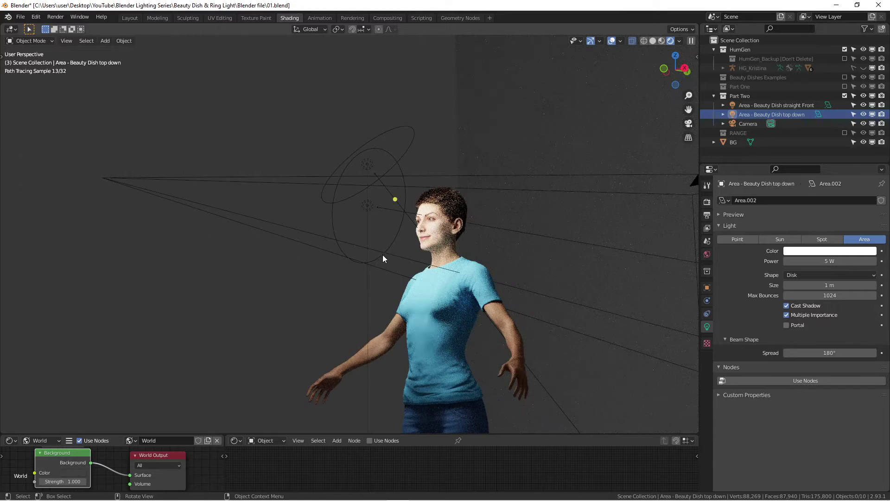
# Exclude the Part Two collection to view the character without its lights, and include the collection again.
pyautogui.click(844, 95)
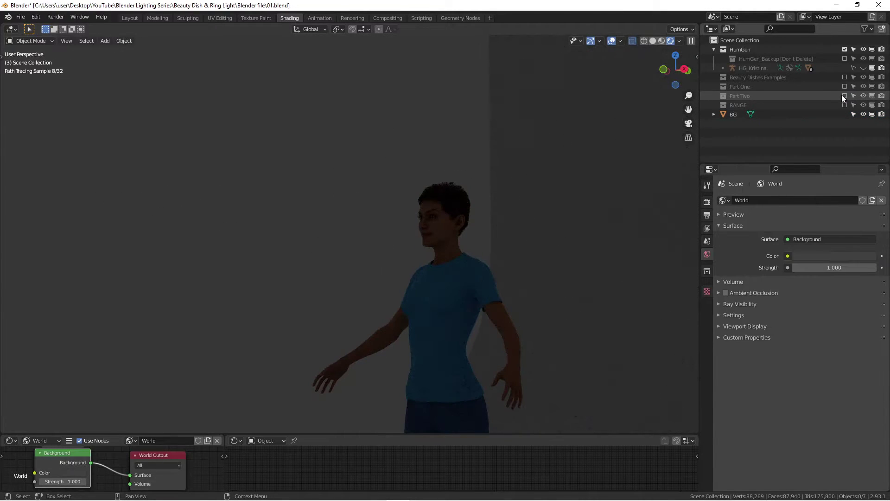
pyautogui.moveTo(446, 221); pyautogui.dragTo(445, 220, button='middle')
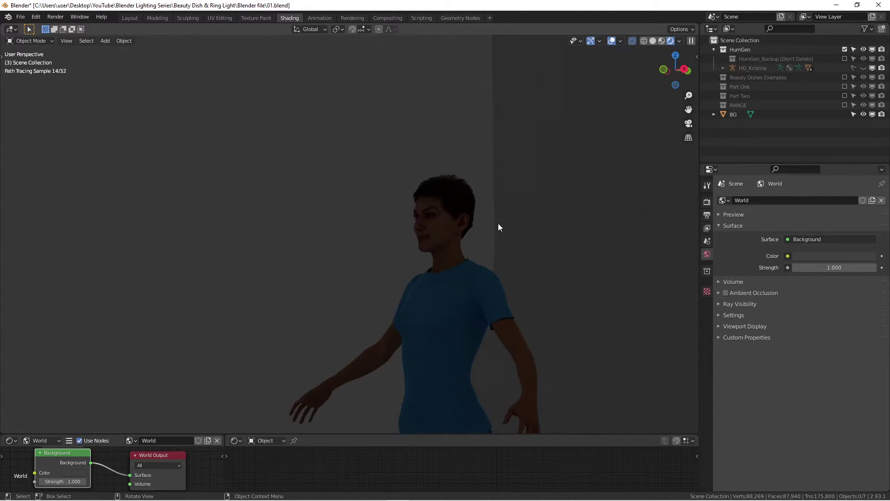
pyautogui.scroll(2, 498, 223)
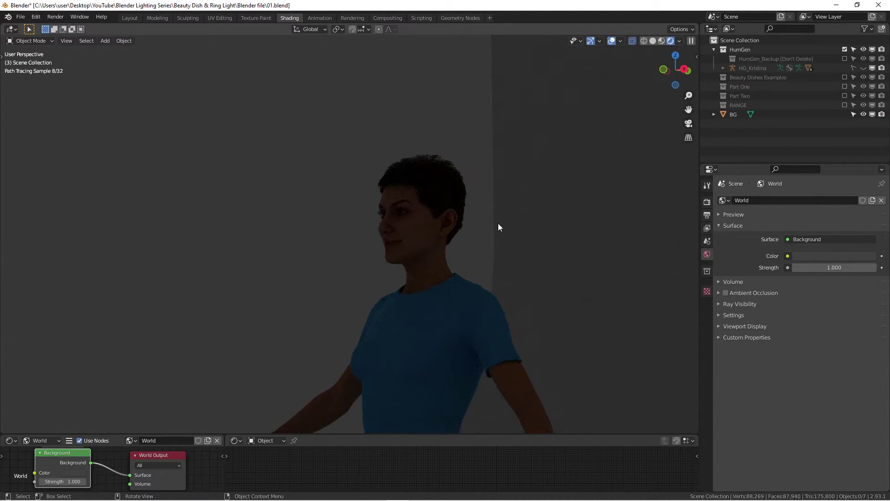
pyautogui.click(845, 95)
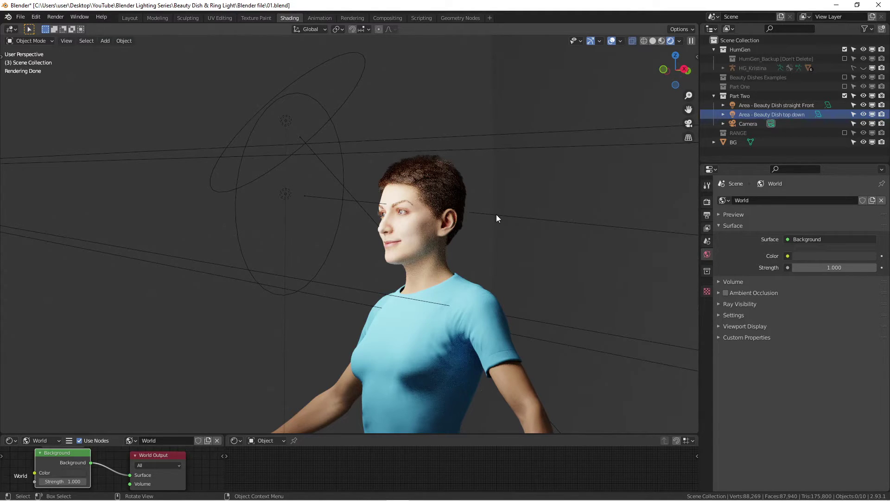
# Examine both beauty dish lights' positions and their combined effect on the character from the side and three-quarter front.
pyautogui.scroll(4, 436, 200)
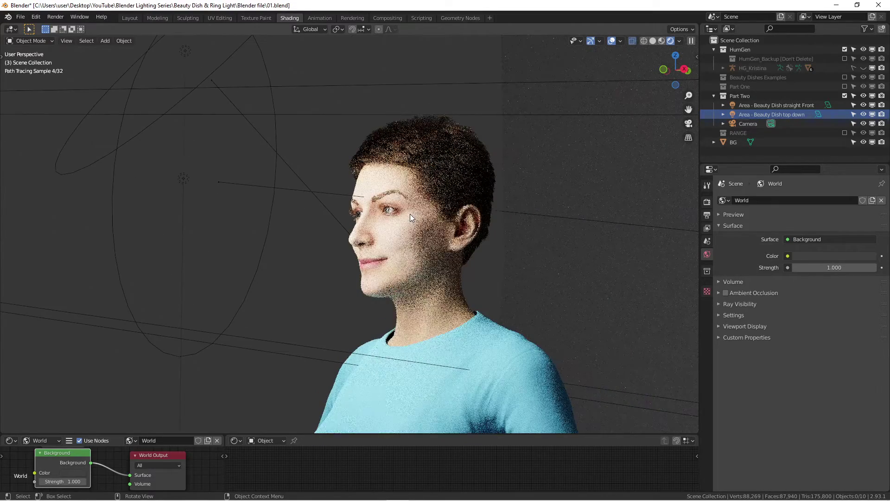
pyautogui.scroll(-5, 405, 216)
pyautogui.moveTo(405, 216); pyautogui.dragTo(346, 211, button='middle')
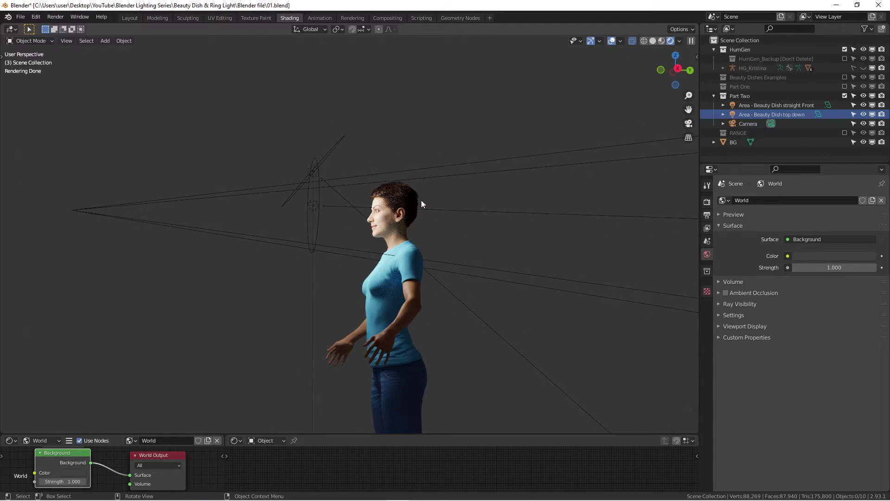
pyautogui.scroll(2, 442, 222)
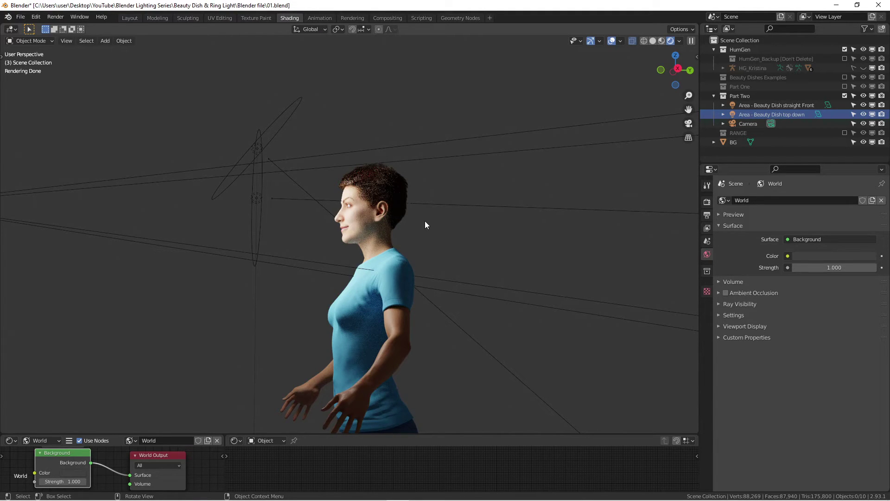
pyautogui.moveTo(422, 223); pyautogui.dragTo(393, 242, button='middle')
pyautogui.scroll(3, 376, 187)
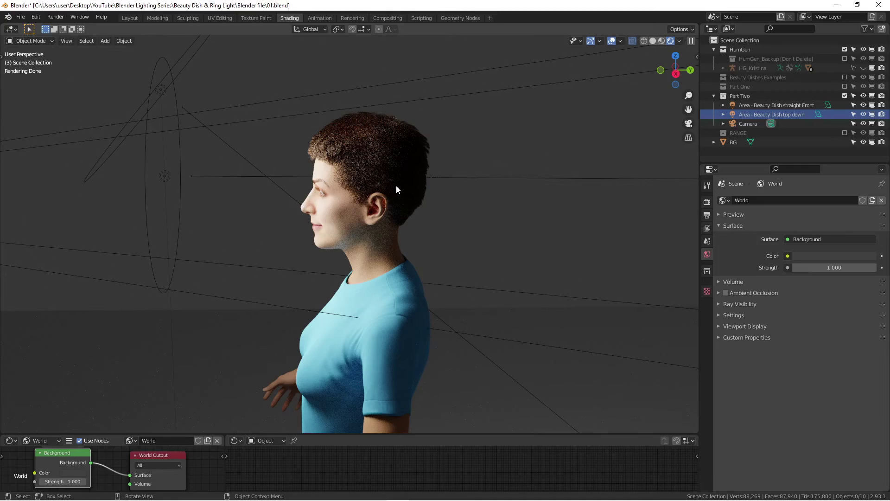
pyautogui.moveTo(361, 184); pyautogui.dragTo(450, 220, button='middle')
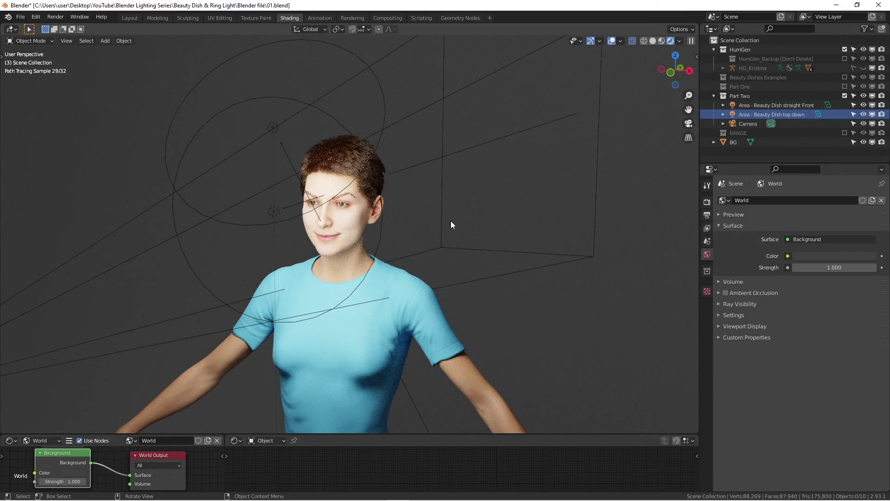